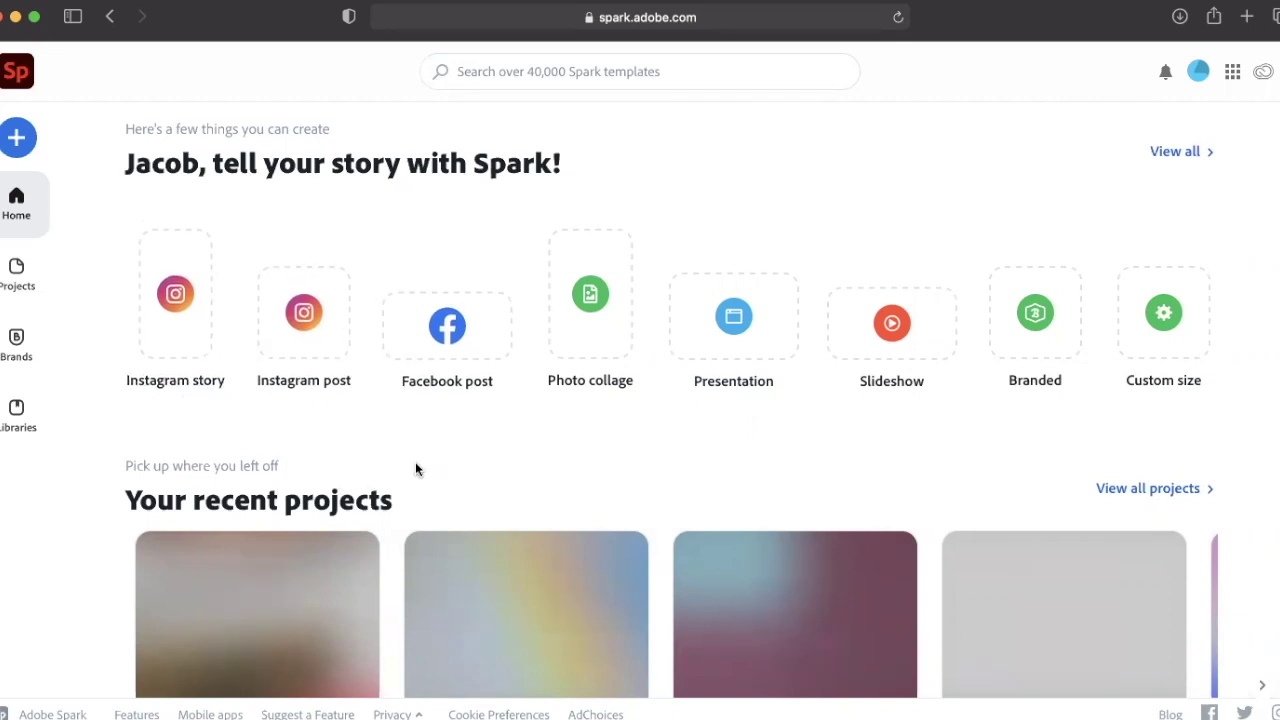
# Browse the home page, then open the create menu listing Flyer, Instagram post, Video and more.
pyautogui.scroll(-3, 385, 540)
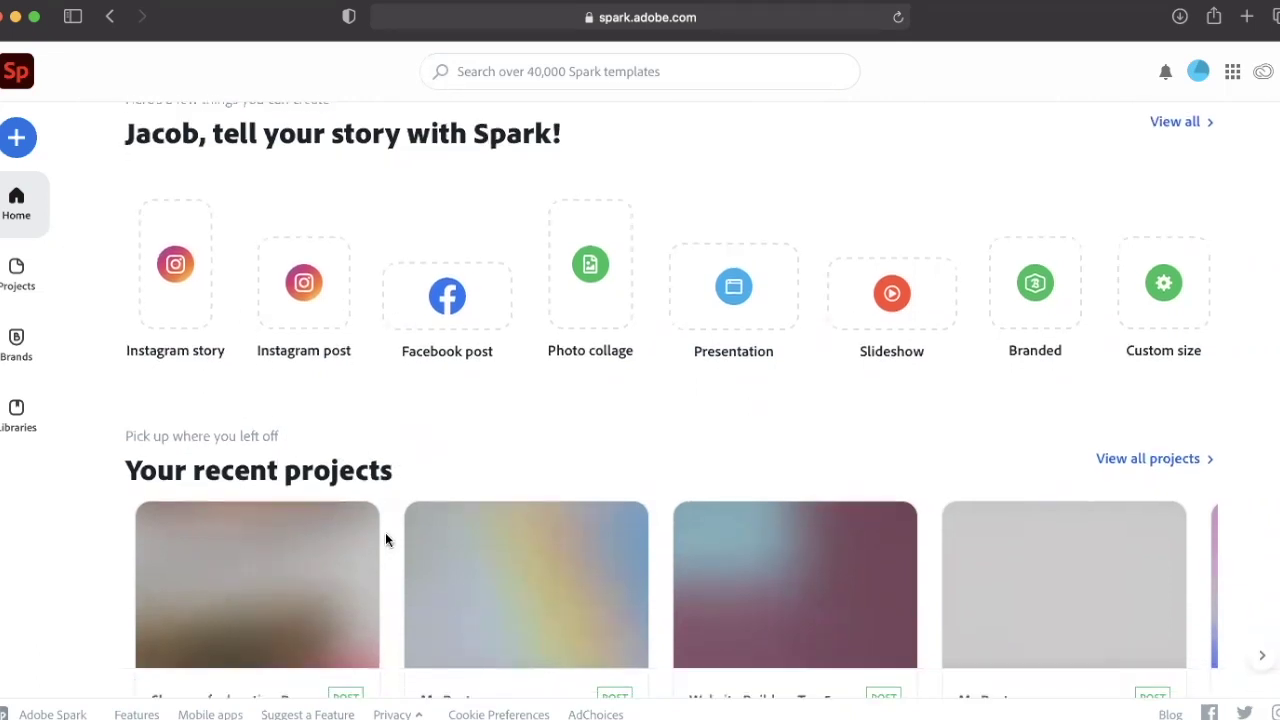
pyautogui.scroll(-2, 385, 540)
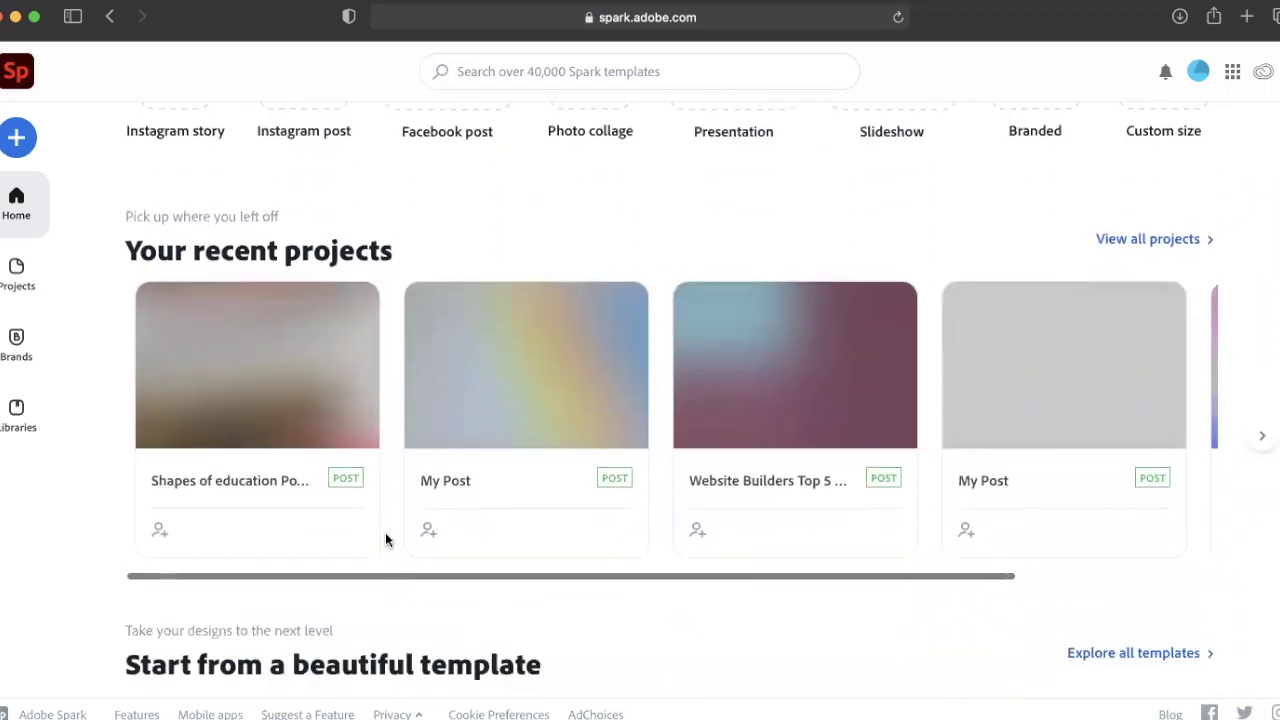
pyautogui.scroll(-1, 385, 540)
pyautogui.scroll(-3, 386, 540)
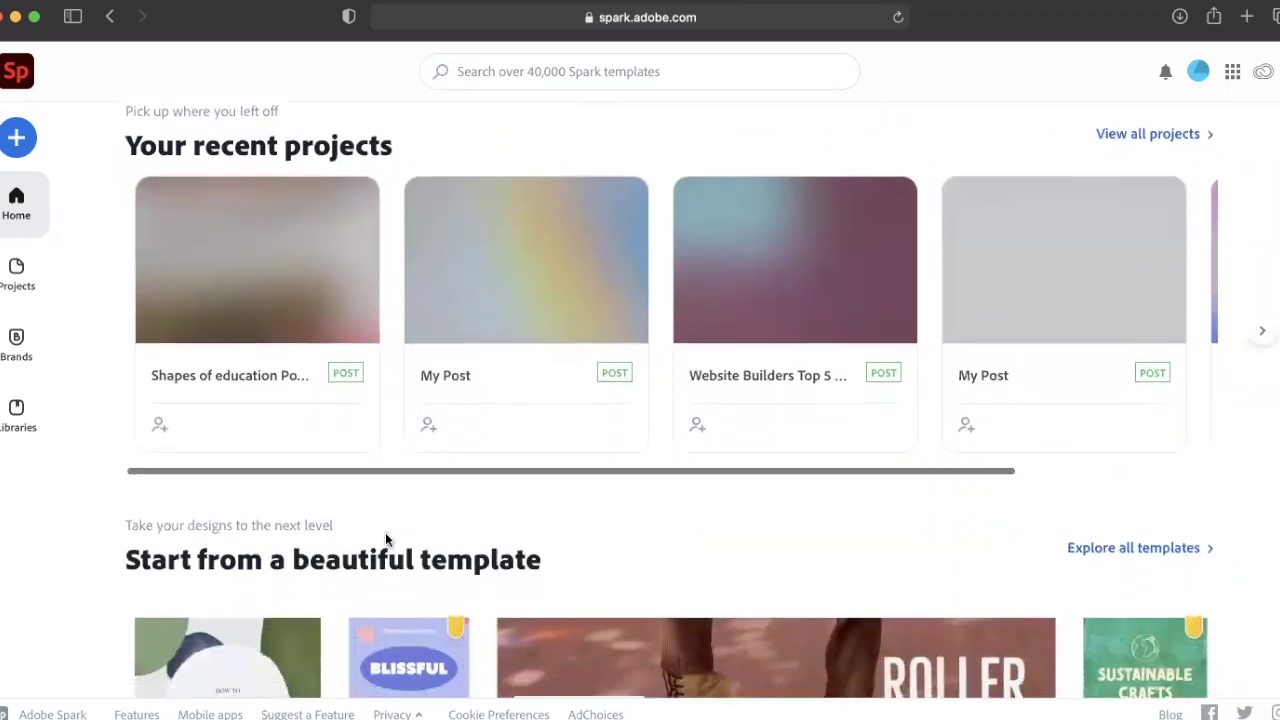
pyautogui.scroll(-2, 385, 535)
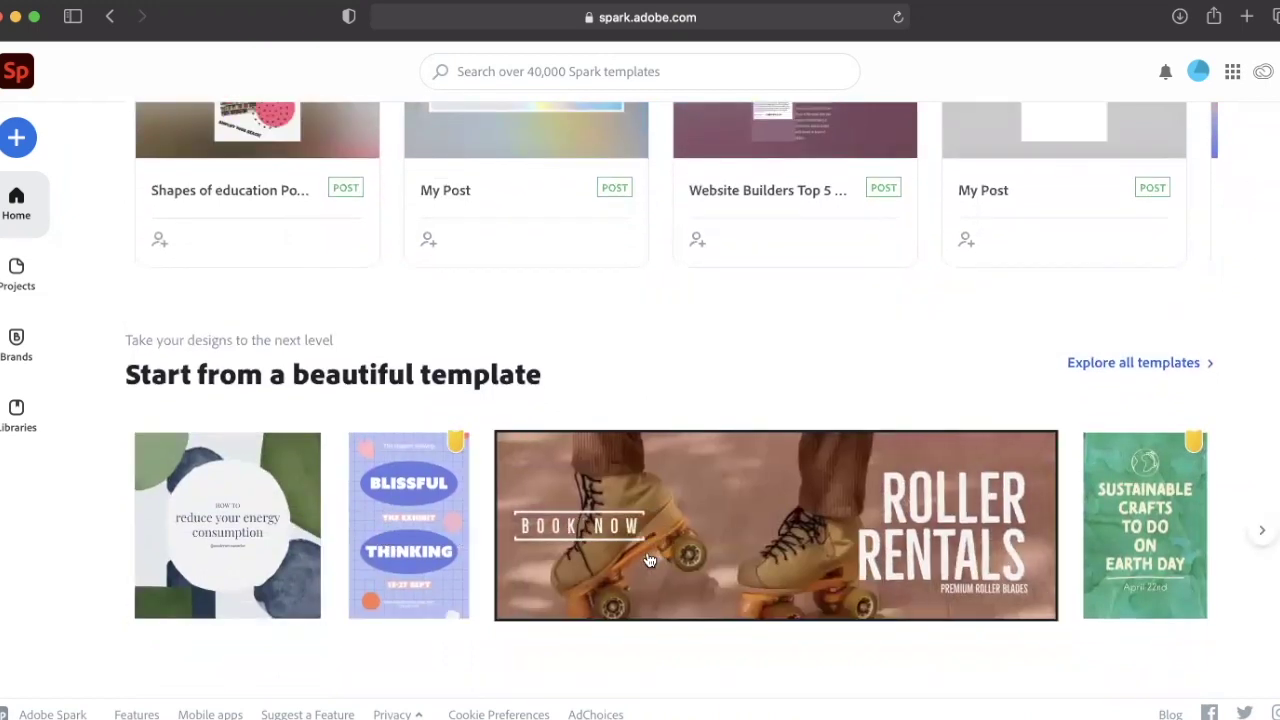
pyautogui.hscroll(2, 648, 560)
pyautogui.hscroll(3, 648, 560)
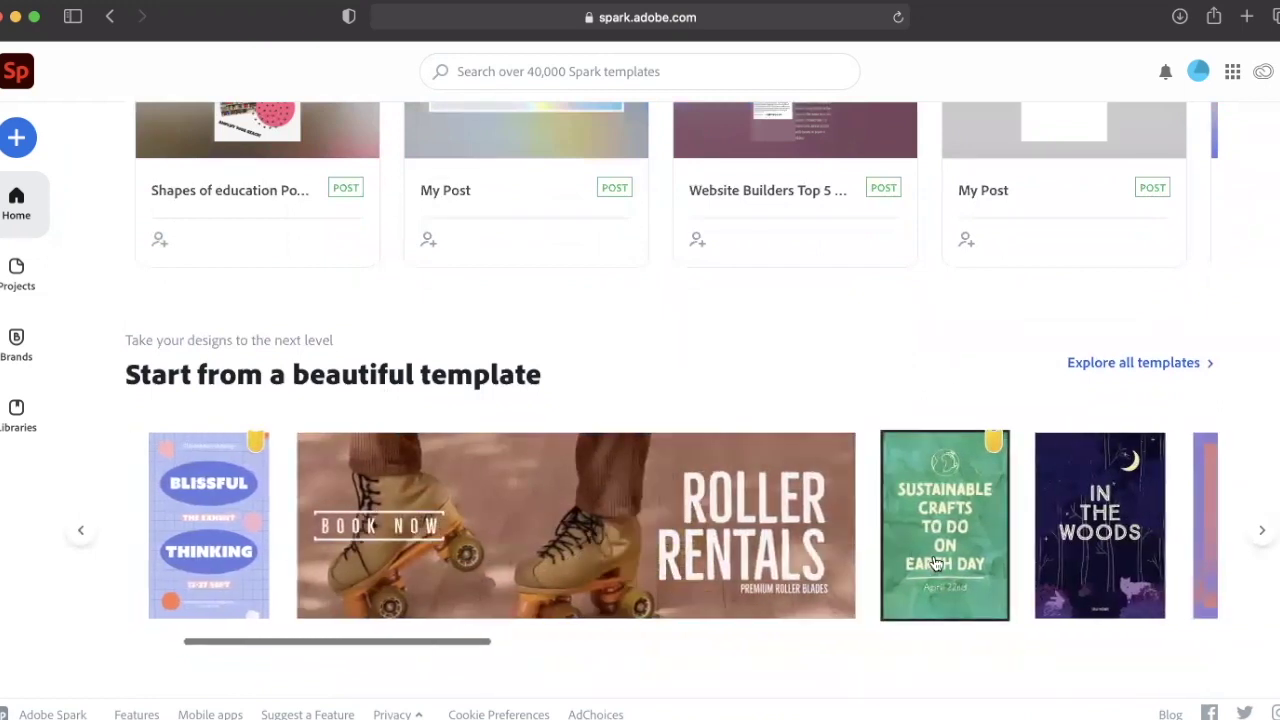
pyautogui.hscroll(1, 935, 563)
pyautogui.hscroll(3, 935, 563)
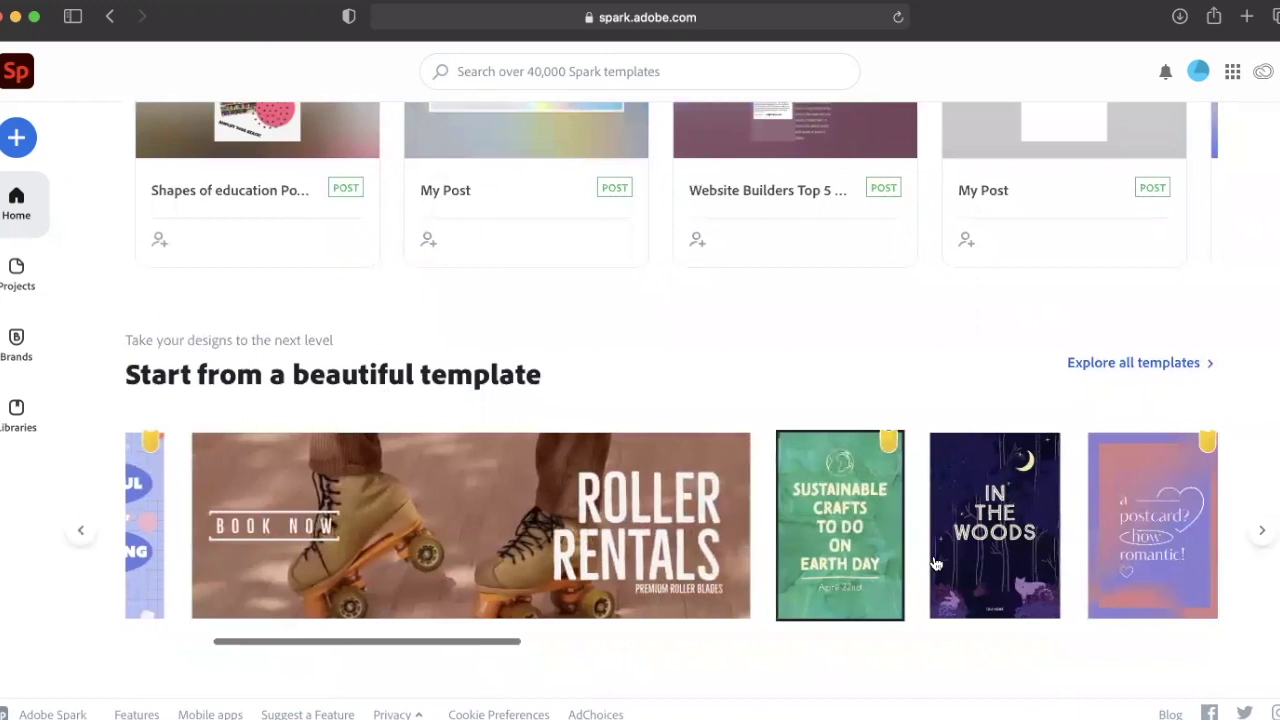
pyautogui.hscroll(3, 935, 563)
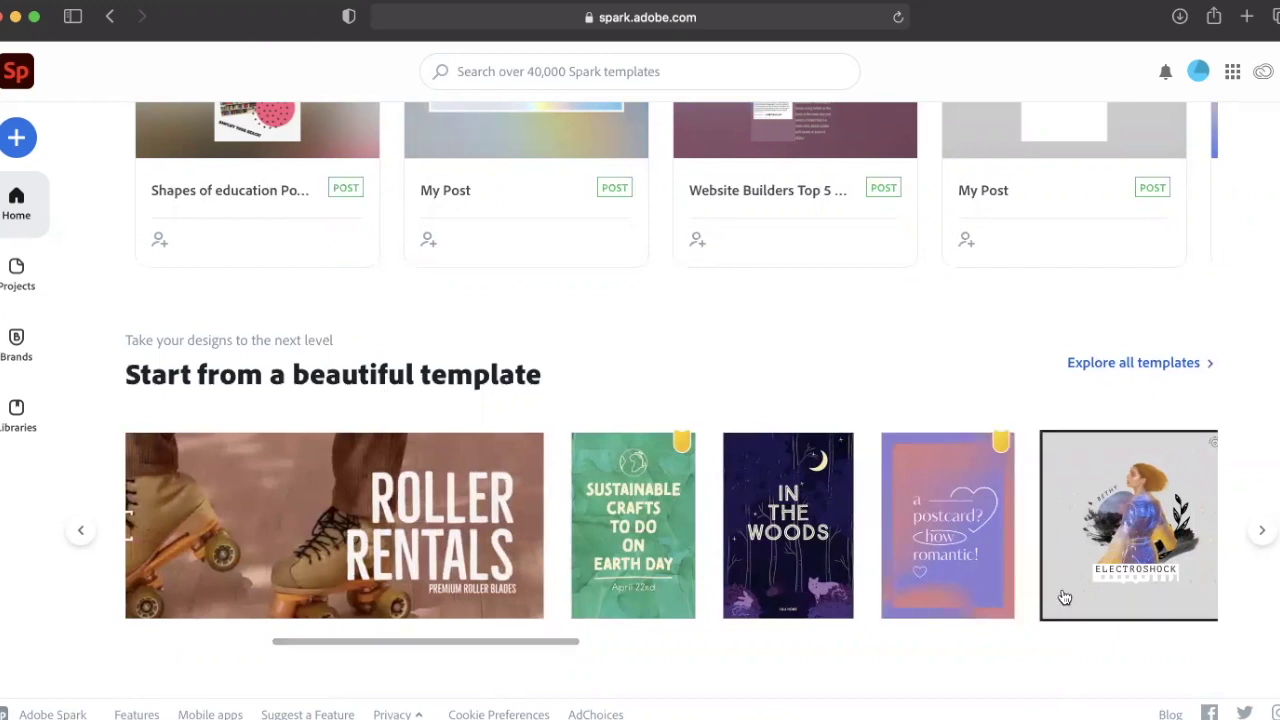
pyautogui.hscroll(4, 1065, 597)
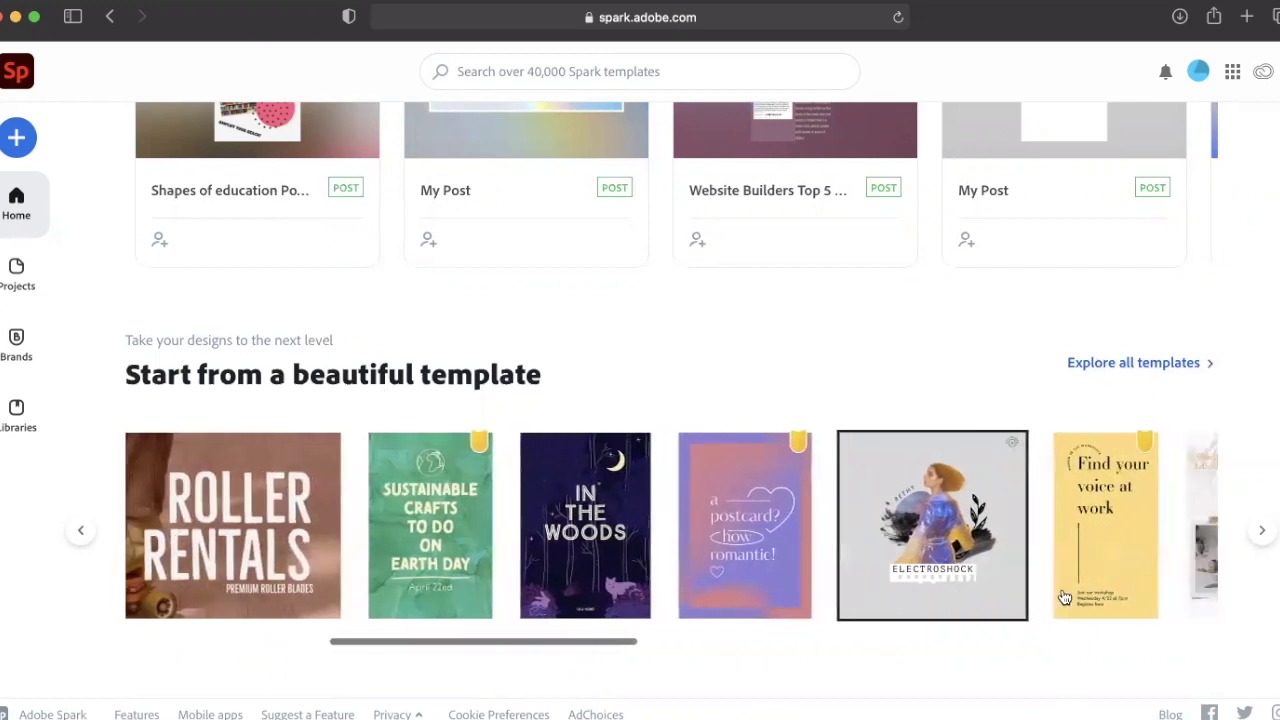
pyautogui.hscroll(3, 1065, 597)
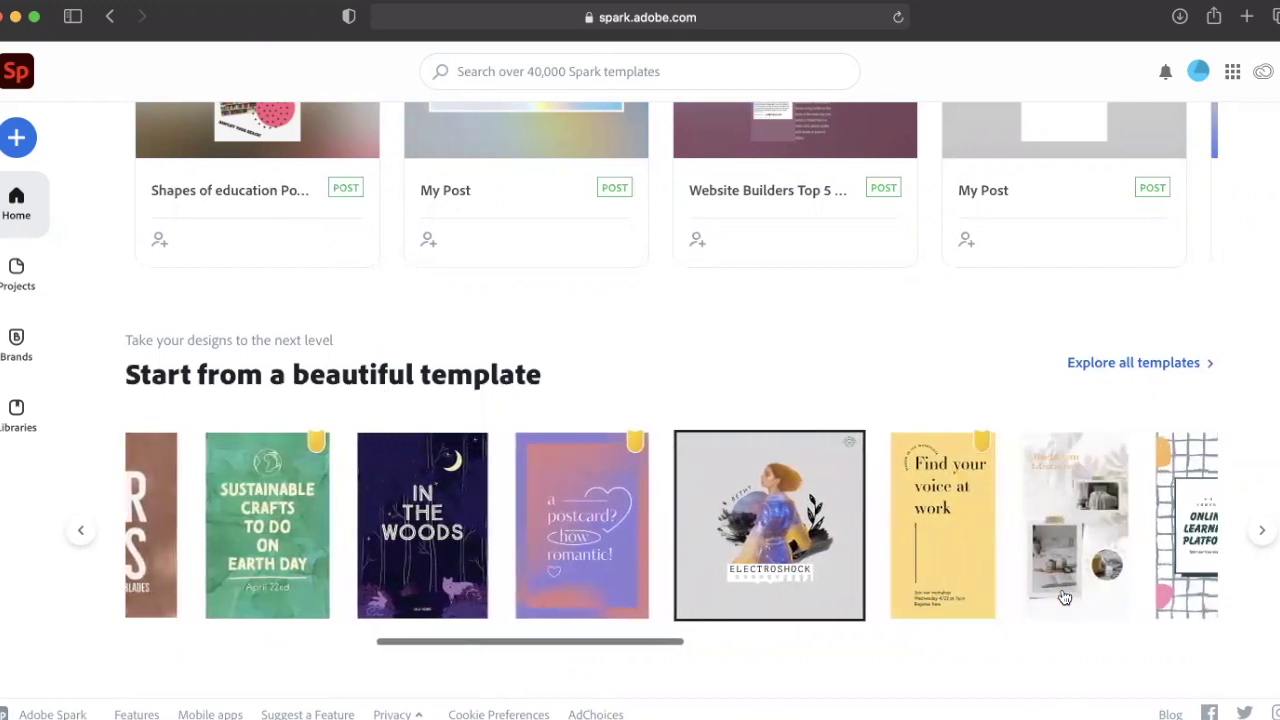
pyautogui.hscroll(1, 1065, 597)
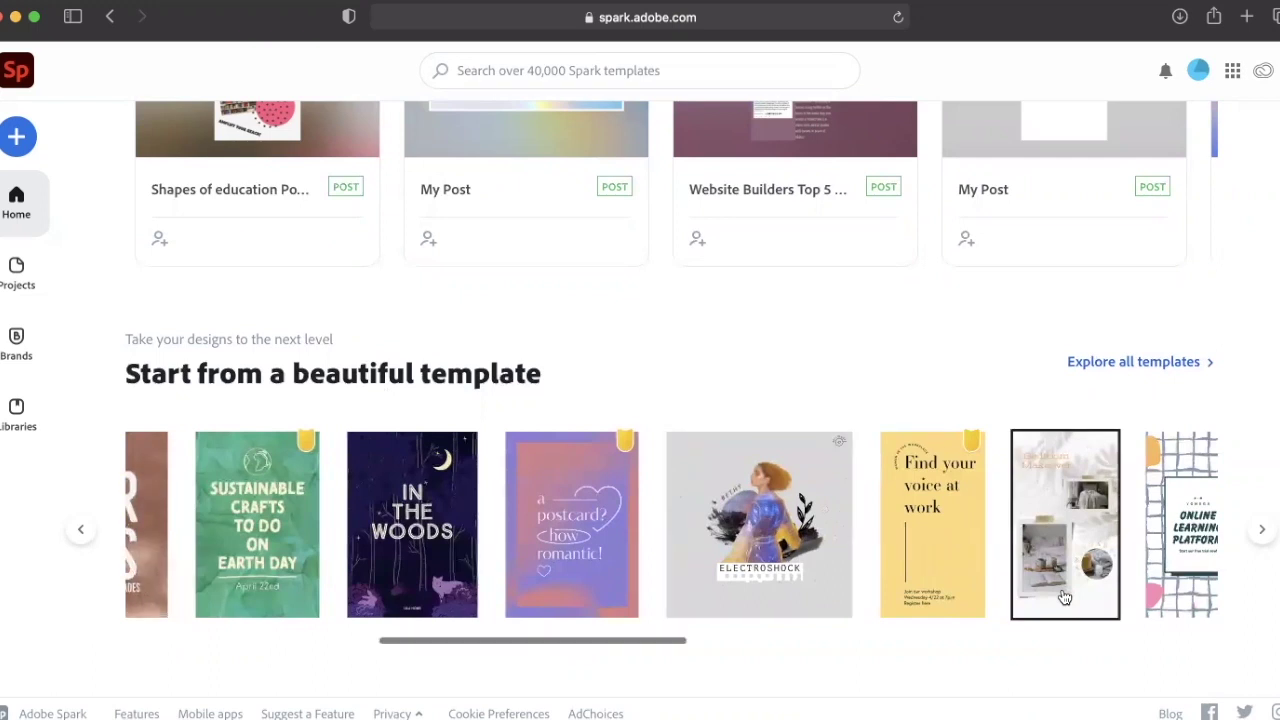
pyautogui.hscroll(4, 1065, 597)
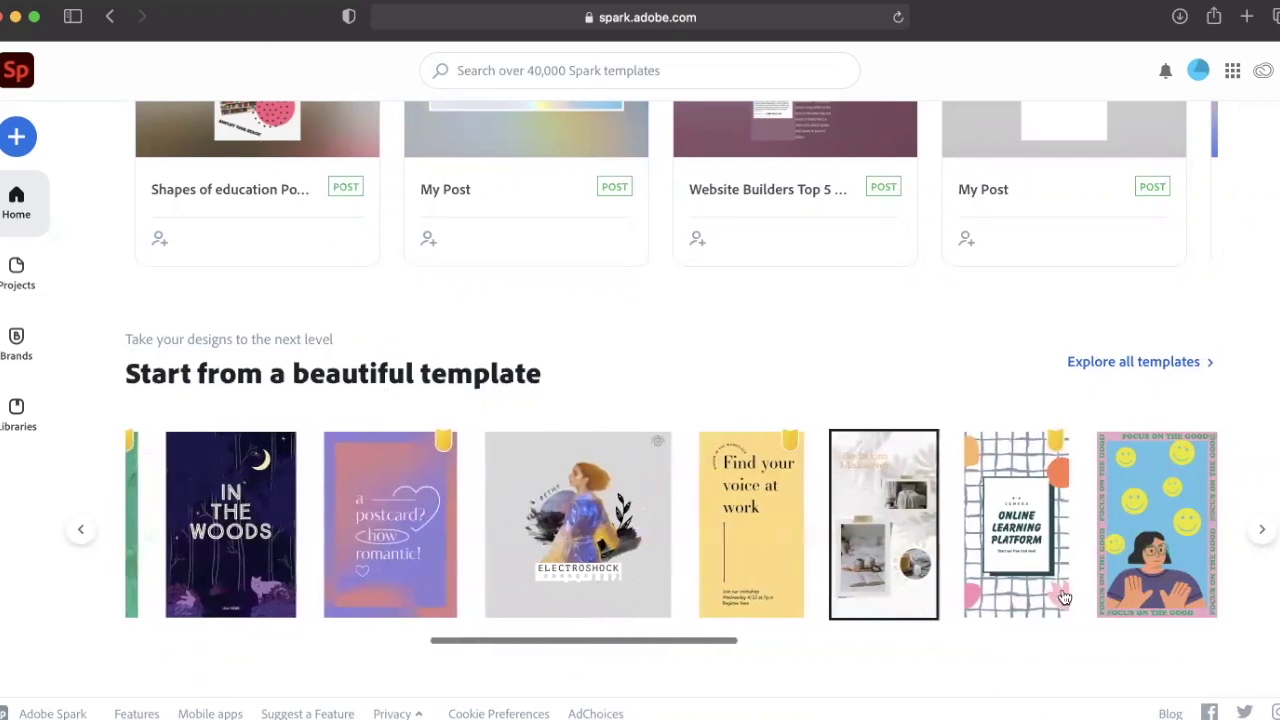
pyautogui.hscroll(3, 1065, 597)
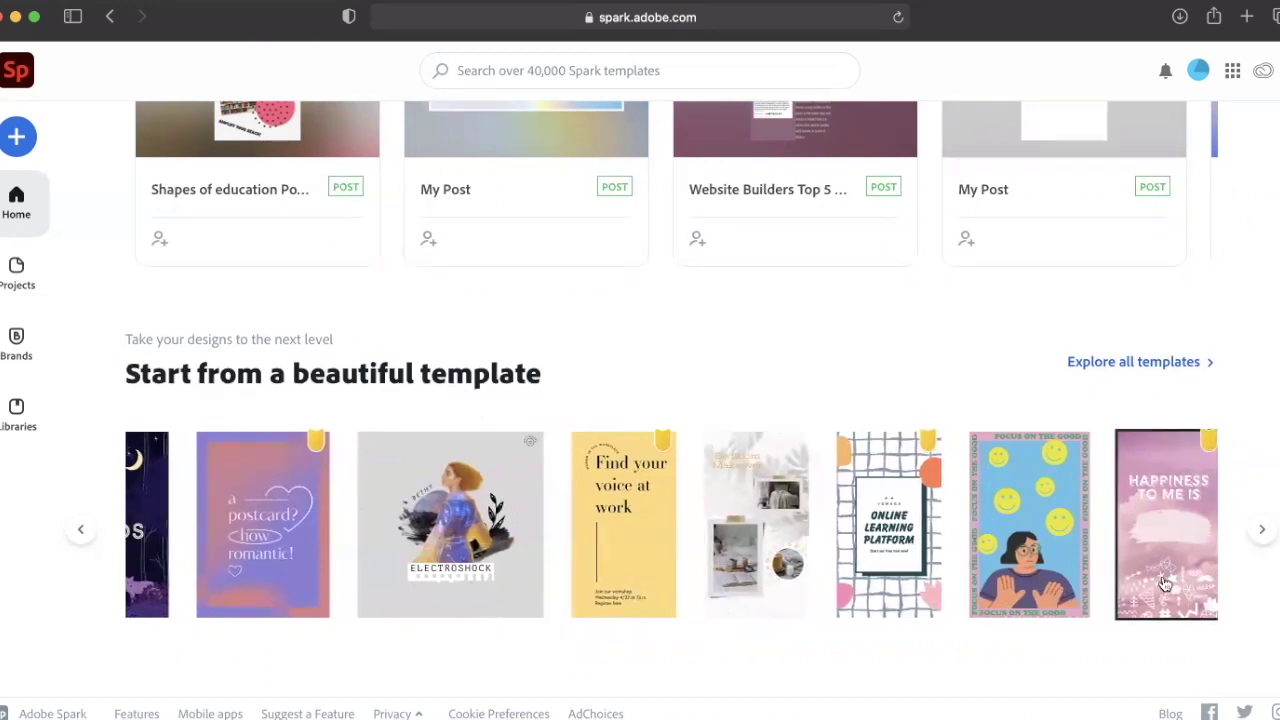
pyautogui.hscroll(2, 1165, 585)
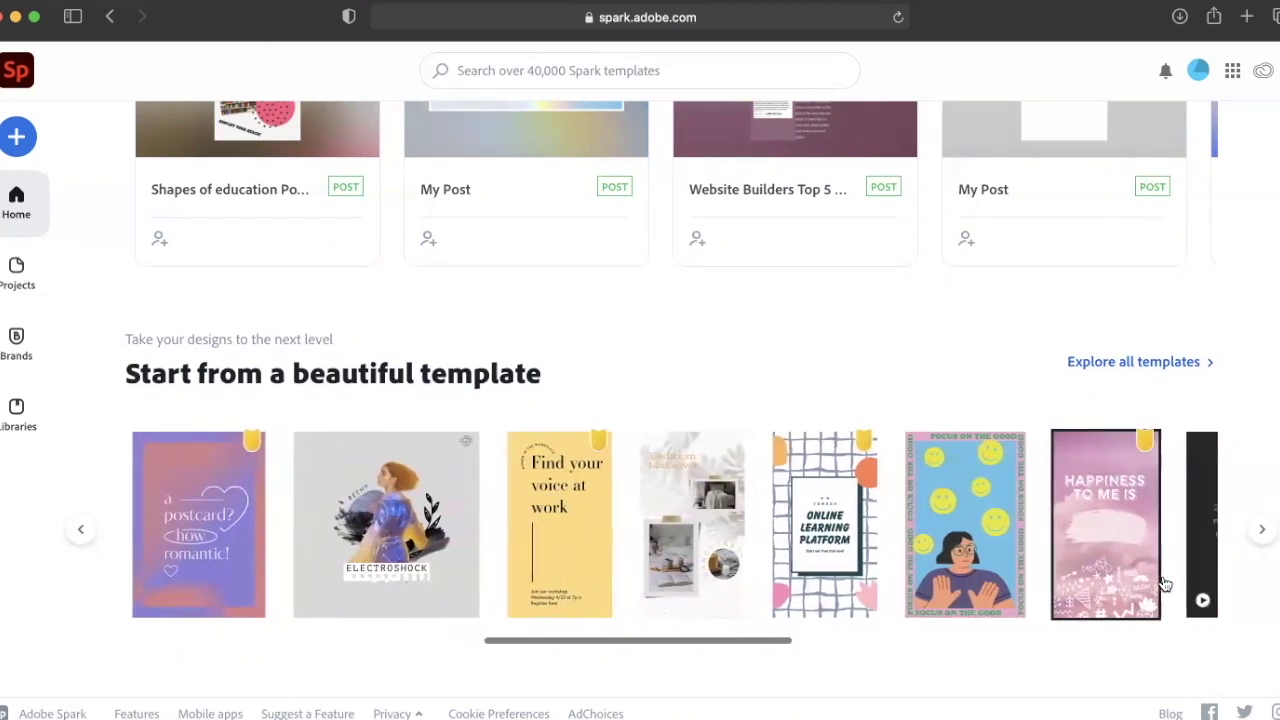
pyautogui.scroll(1, 1165, 585)
pyautogui.hscroll(2, 1165, 585)
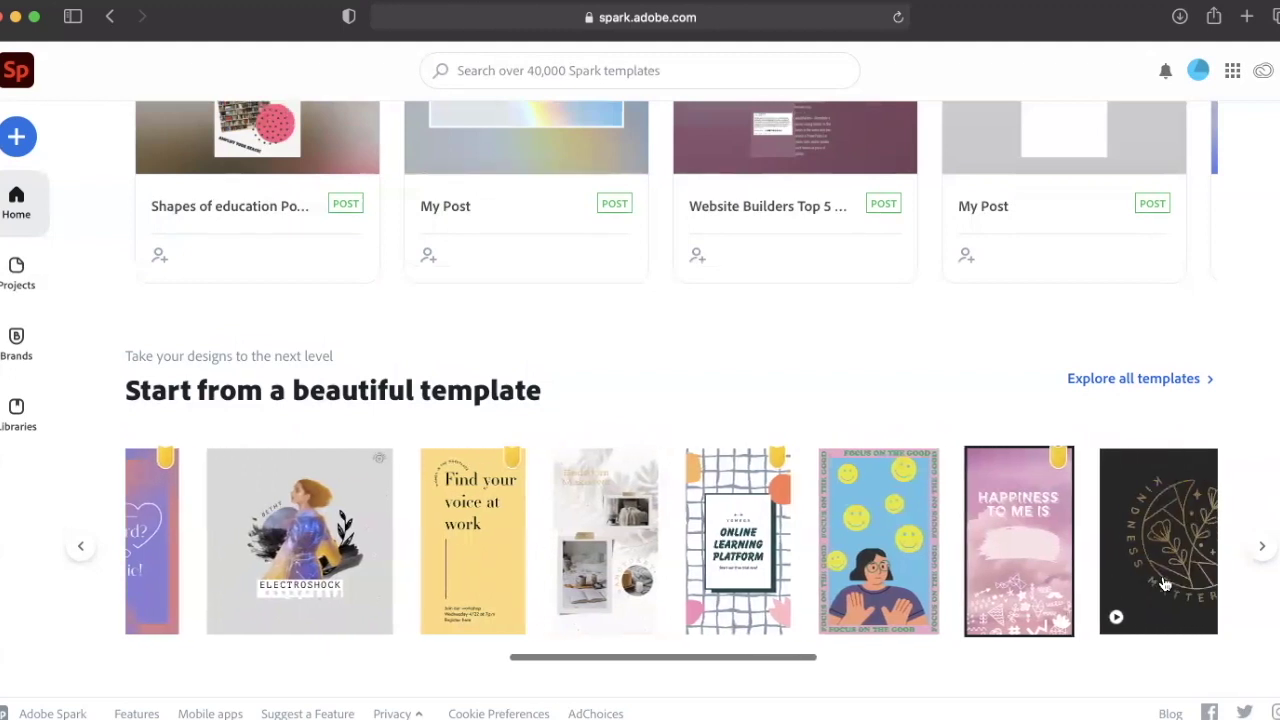
pyautogui.hscroll(1, 1165, 585)
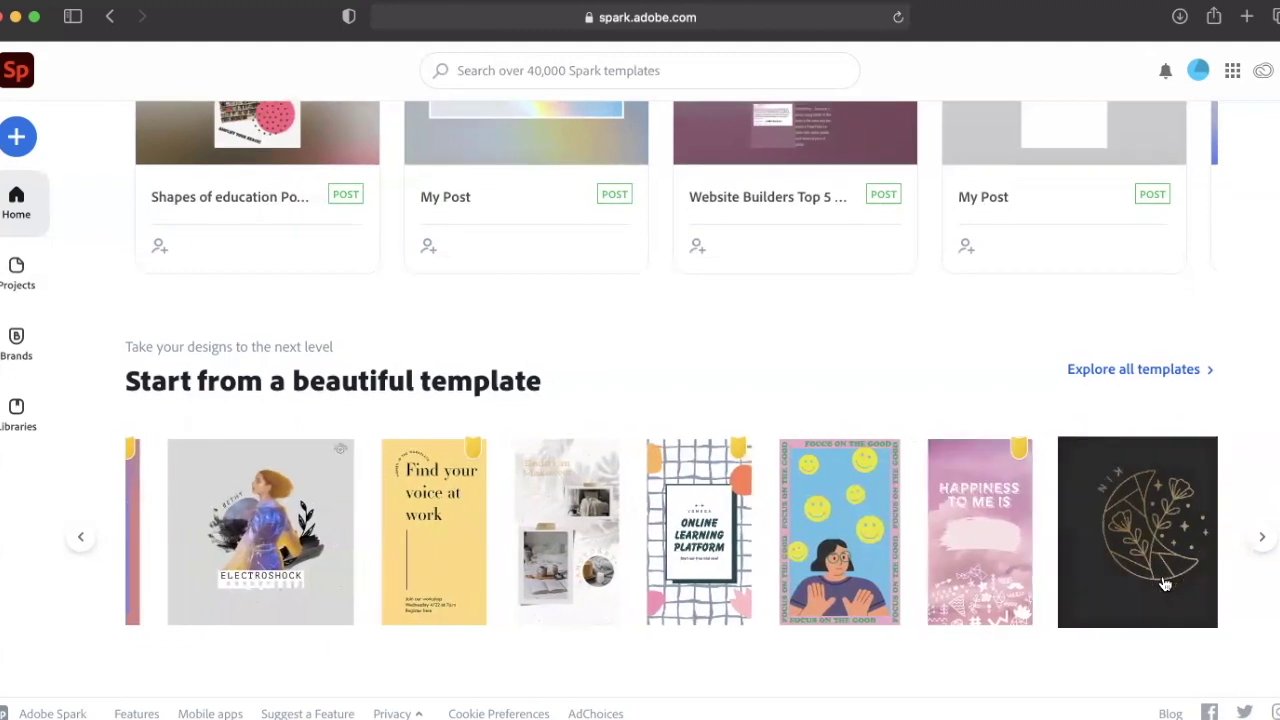
pyautogui.hscroll(5, 1165, 585)
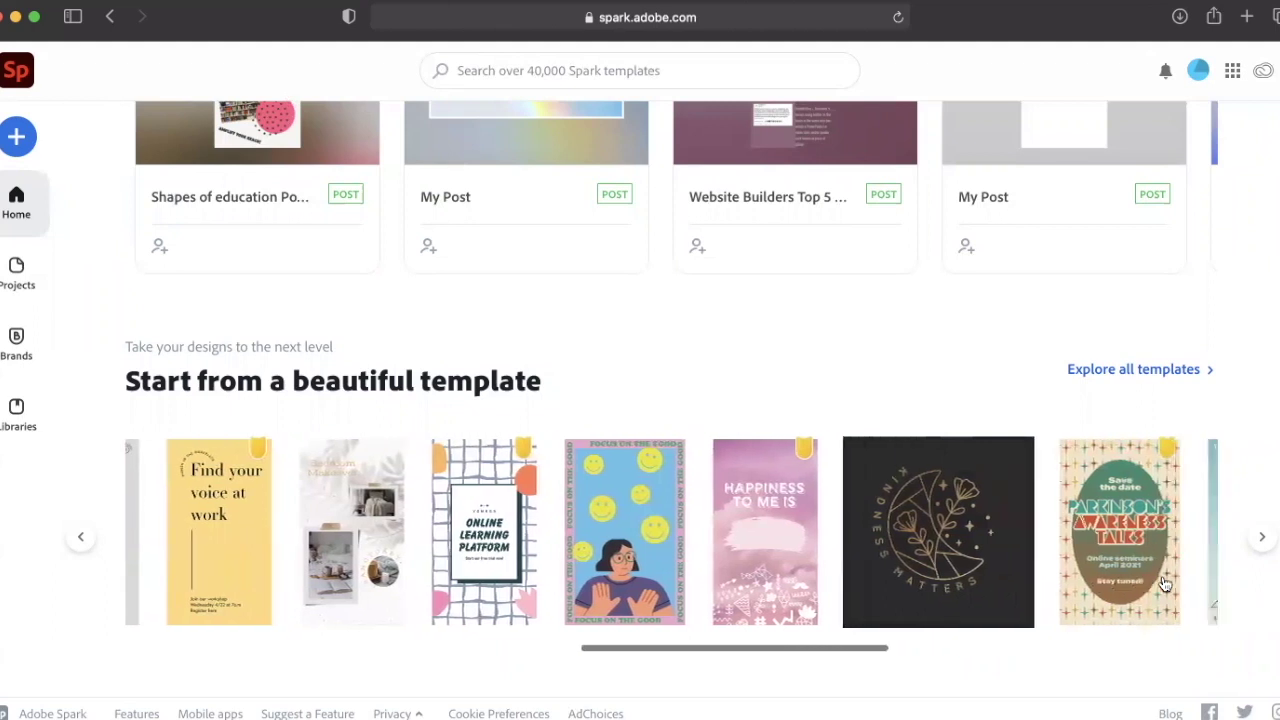
pyautogui.hscroll(4, 1165, 585)
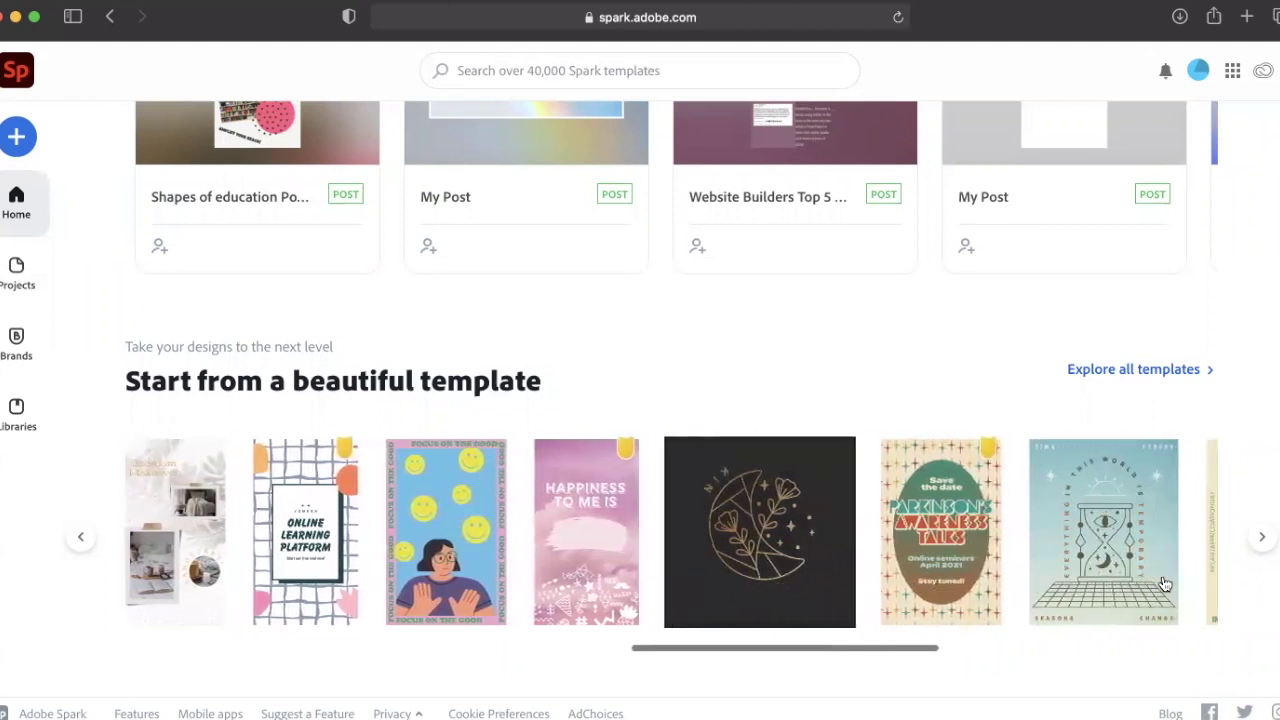
pyautogui.hscroll(4, 1165, 585)
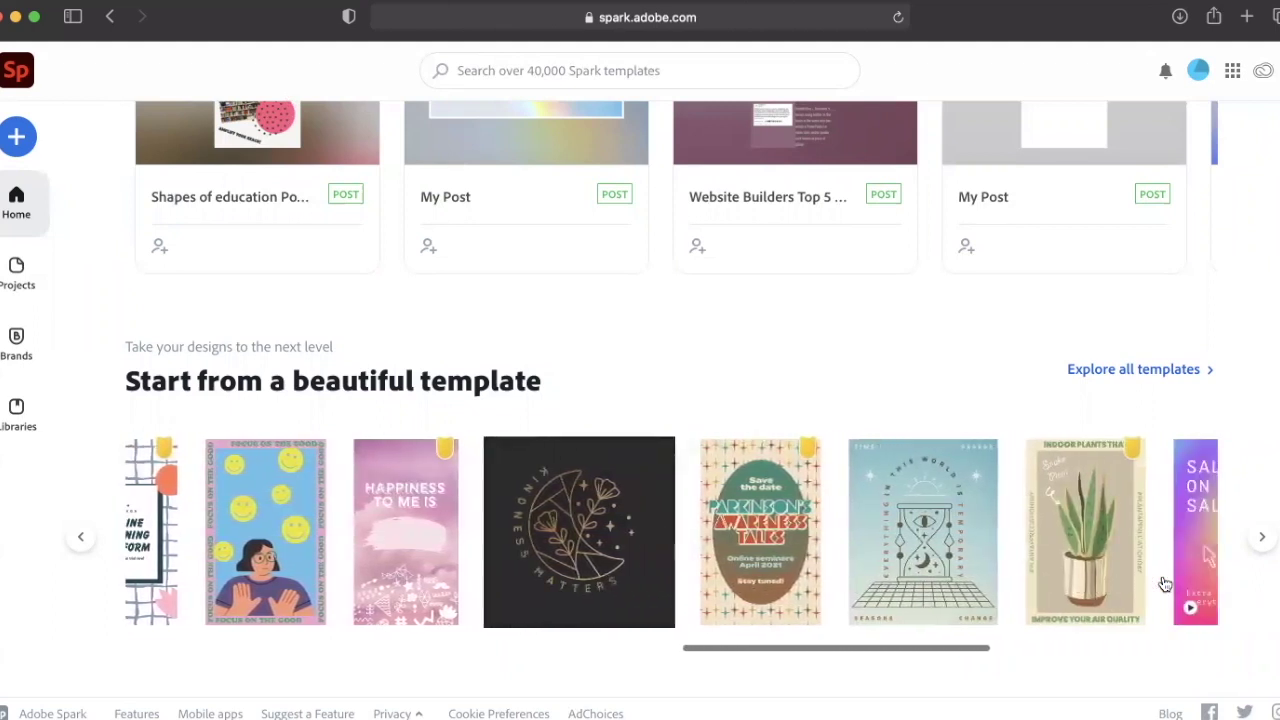
pyautogui.hscroll(2, 1165, 585)
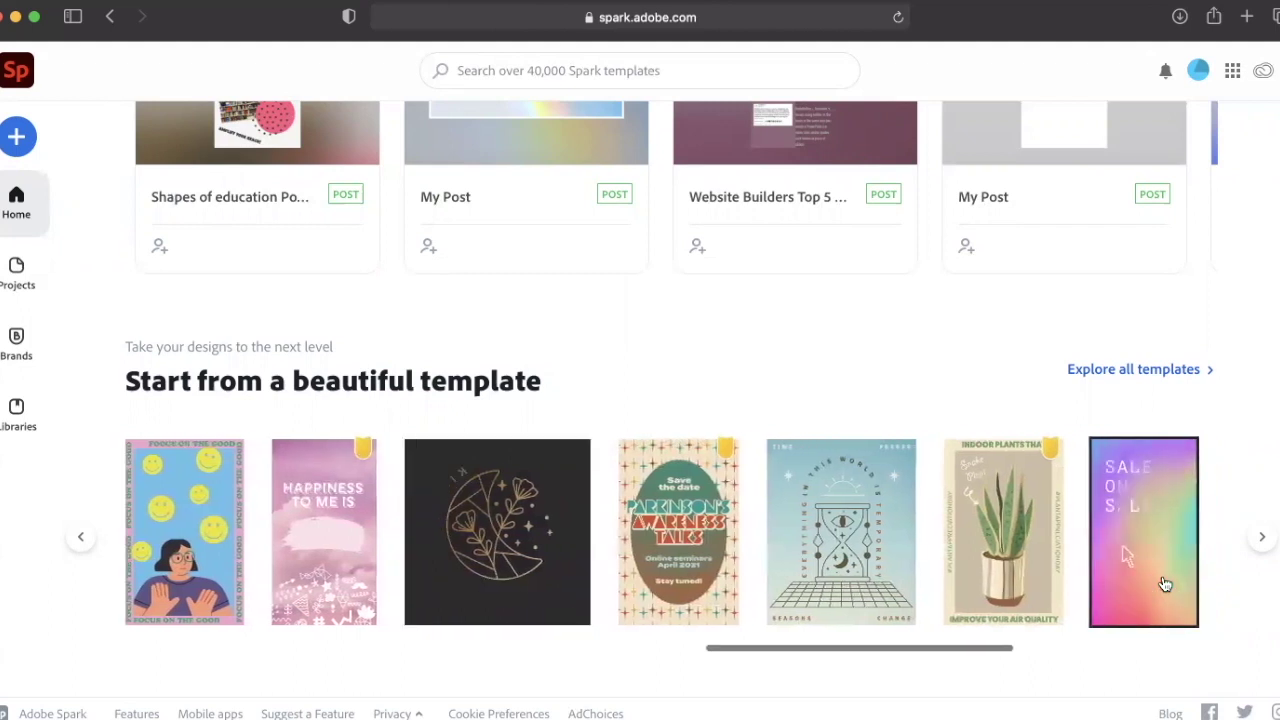
pyautogui.hscroll(5, 1165, 585)
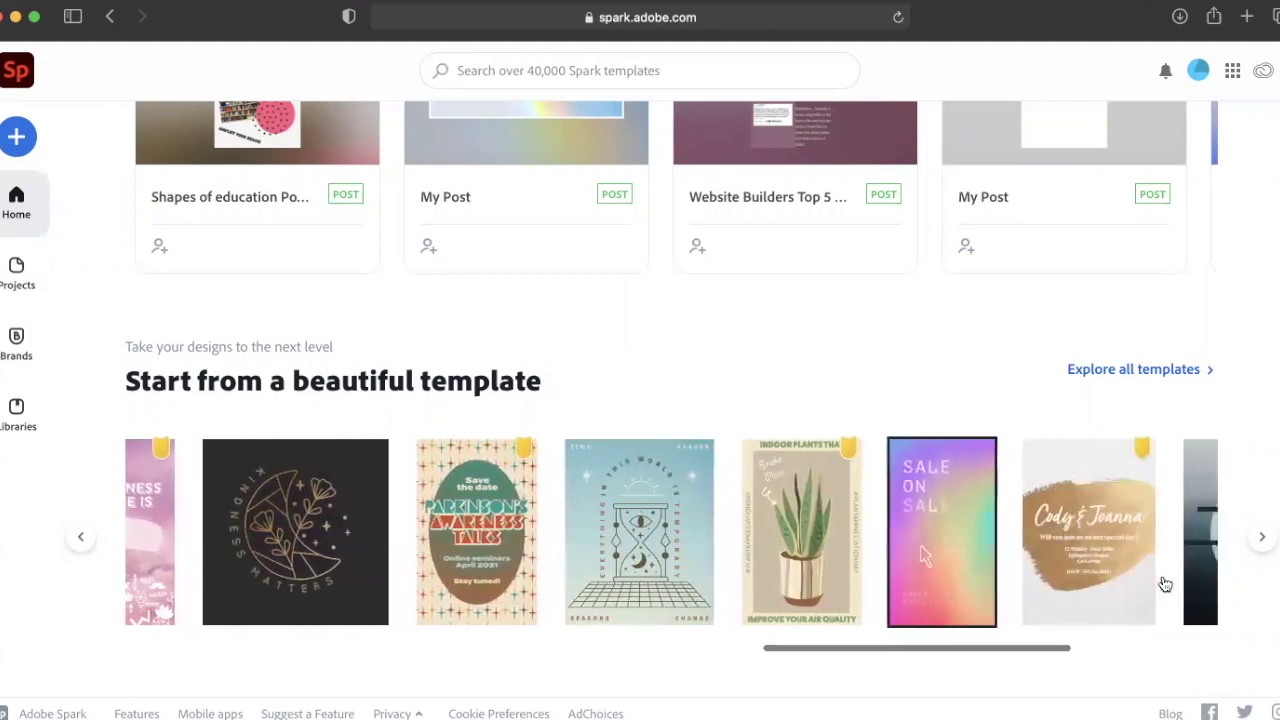
pyautogui.hscroll(4, 1165, 585)
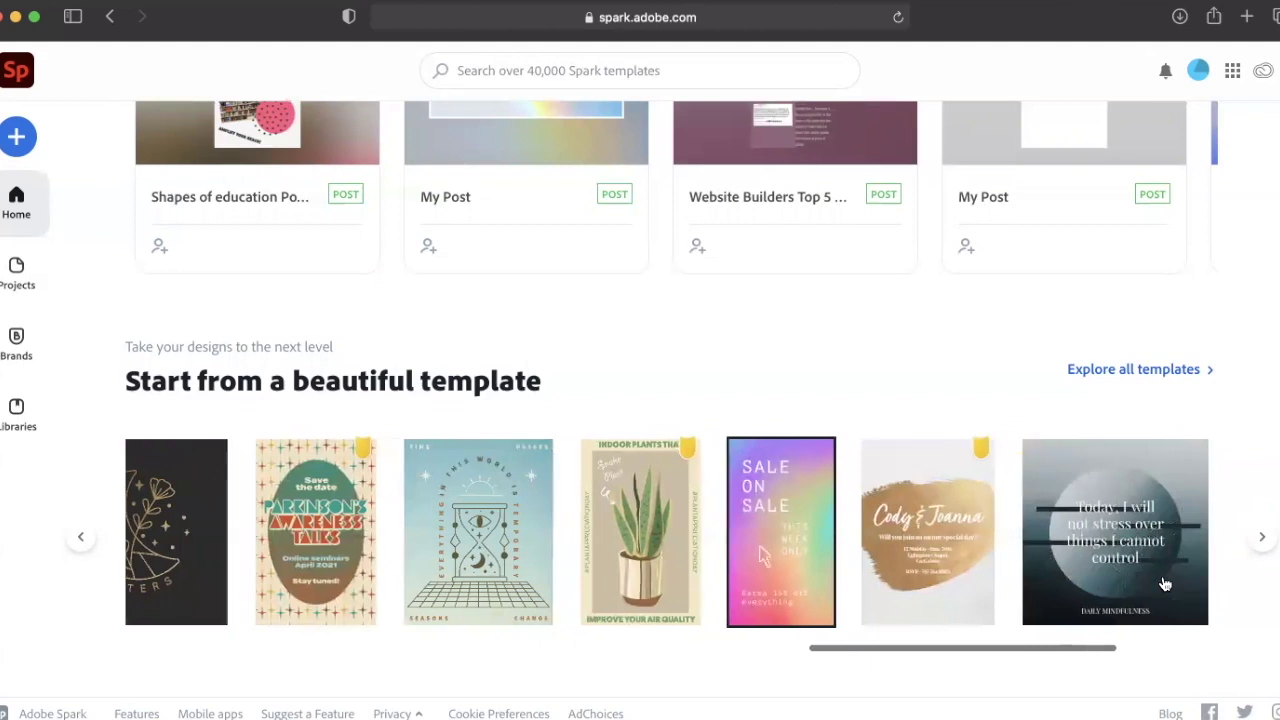
pyautogui.hscroll(3, 1165, 585)
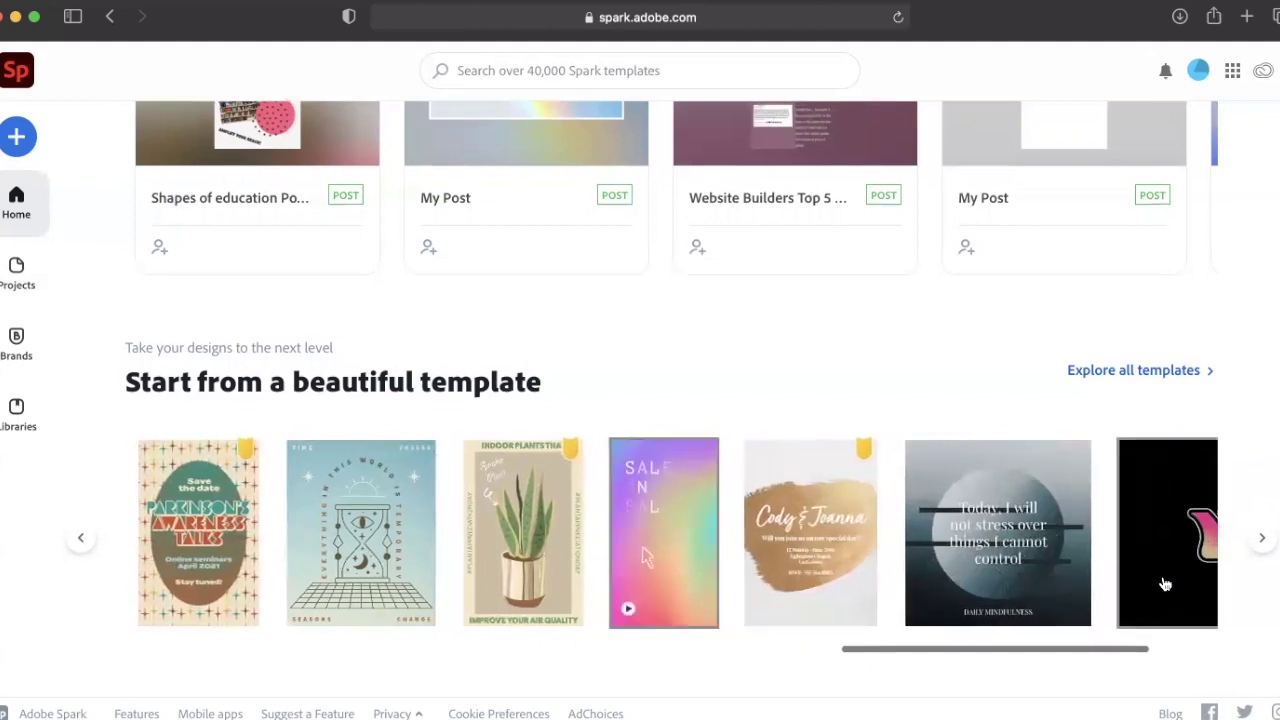
pyautogui.hscroll(5, 1165, 585)
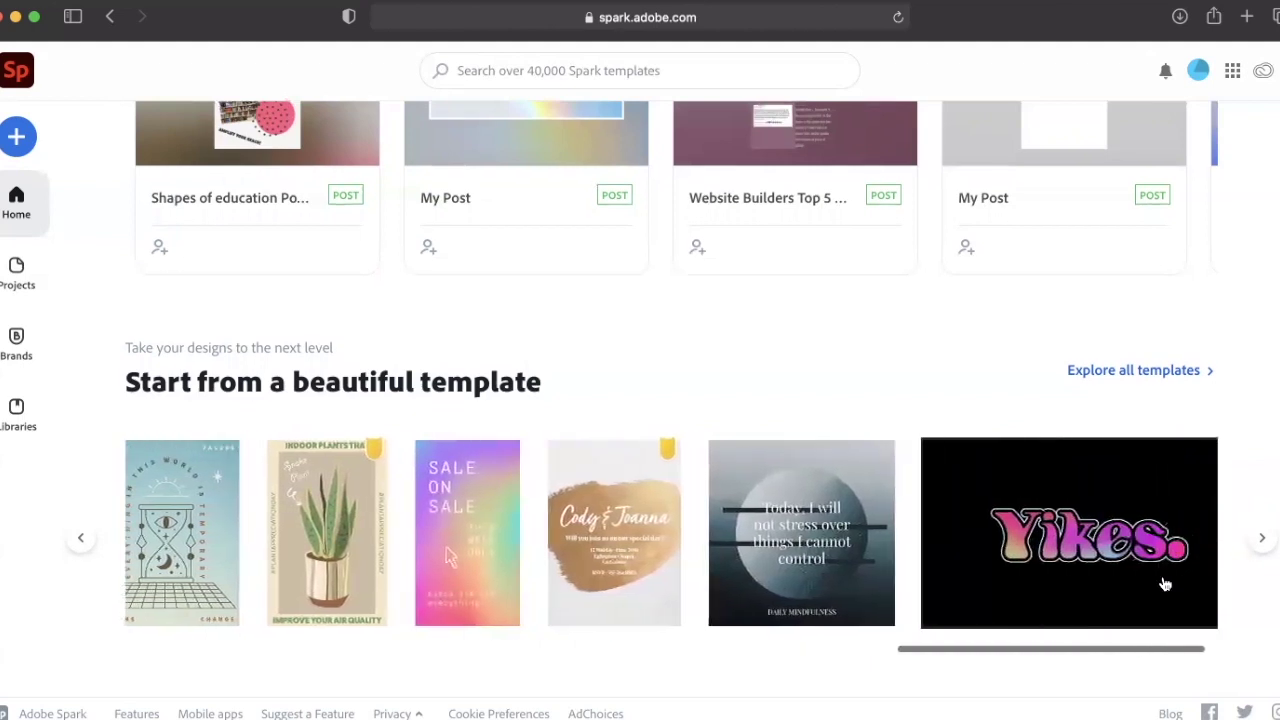
pyautogui.hscroll(1, 1165, 585)
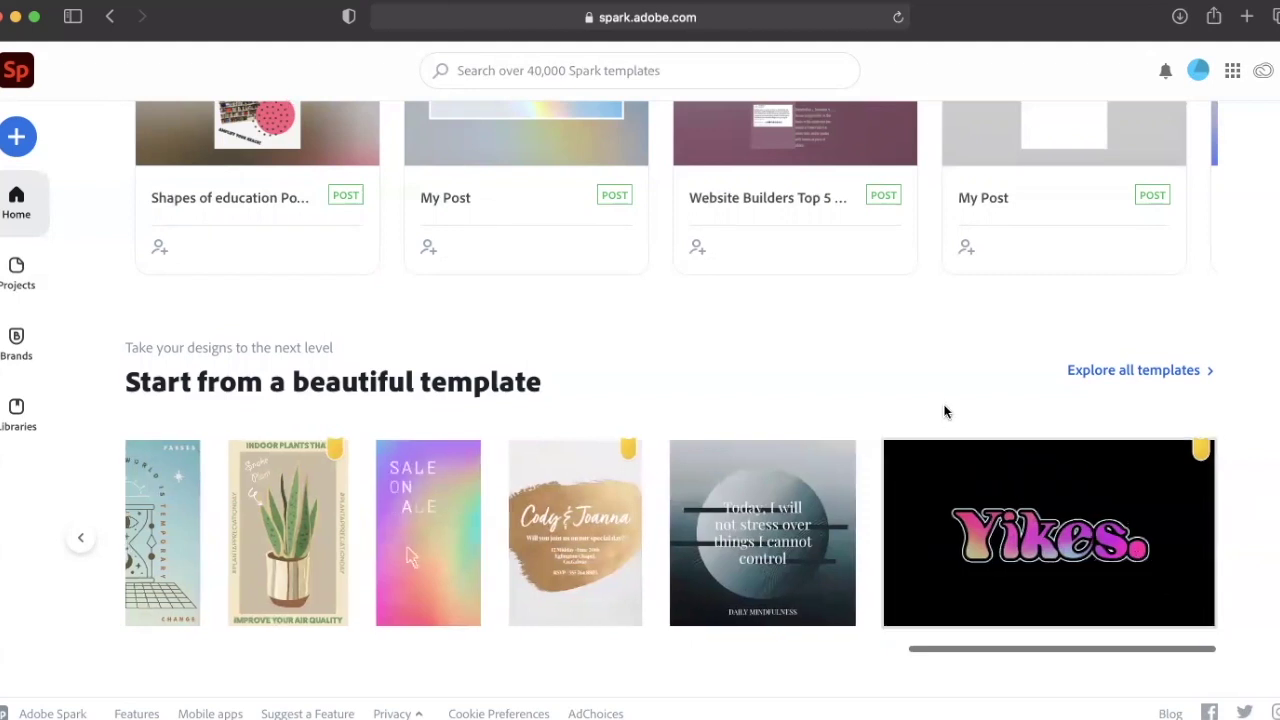
pyautogui.scroll(2, 945, 411)
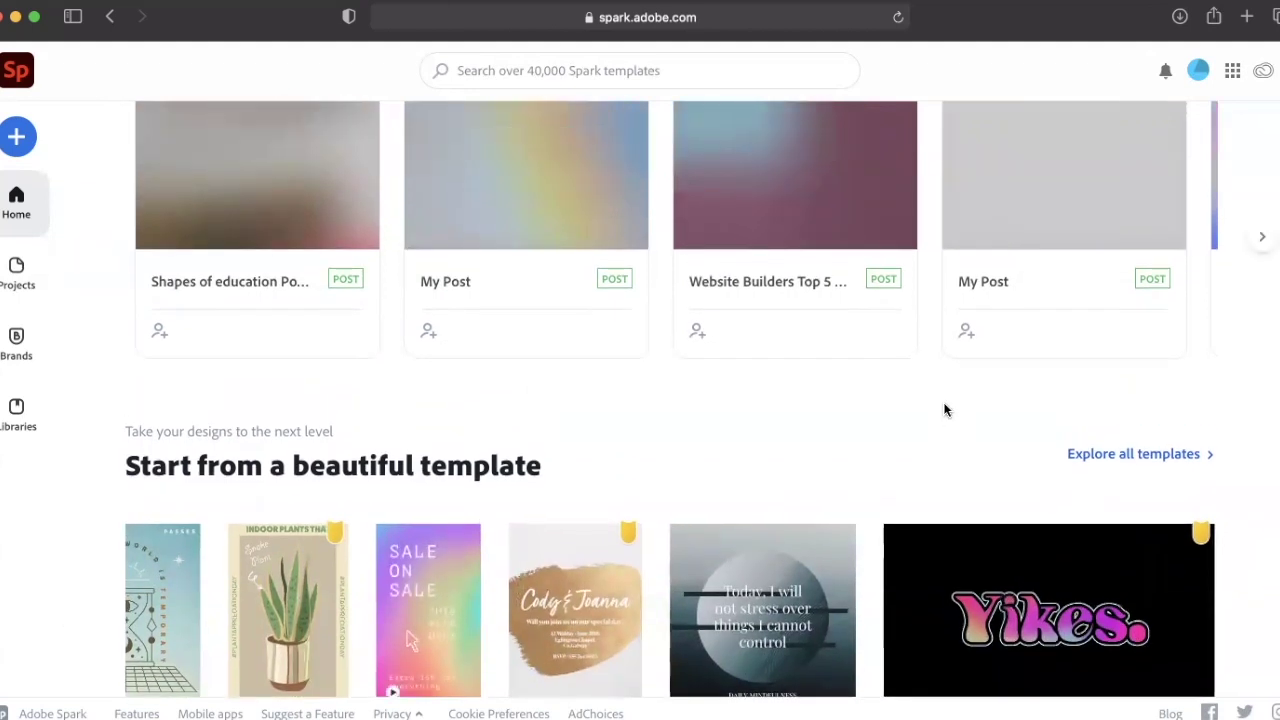
pyautogui.scroll(6, 945, 410)
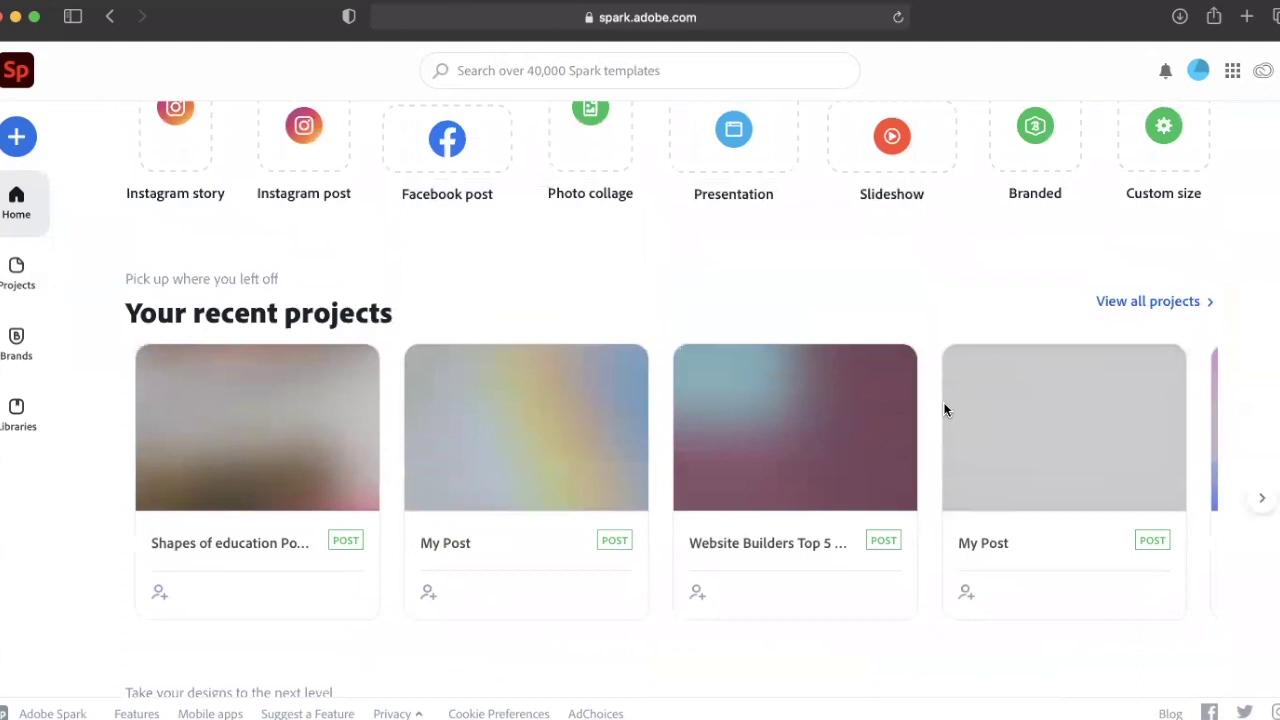
pyautogui.scroll(4, 944, 409)
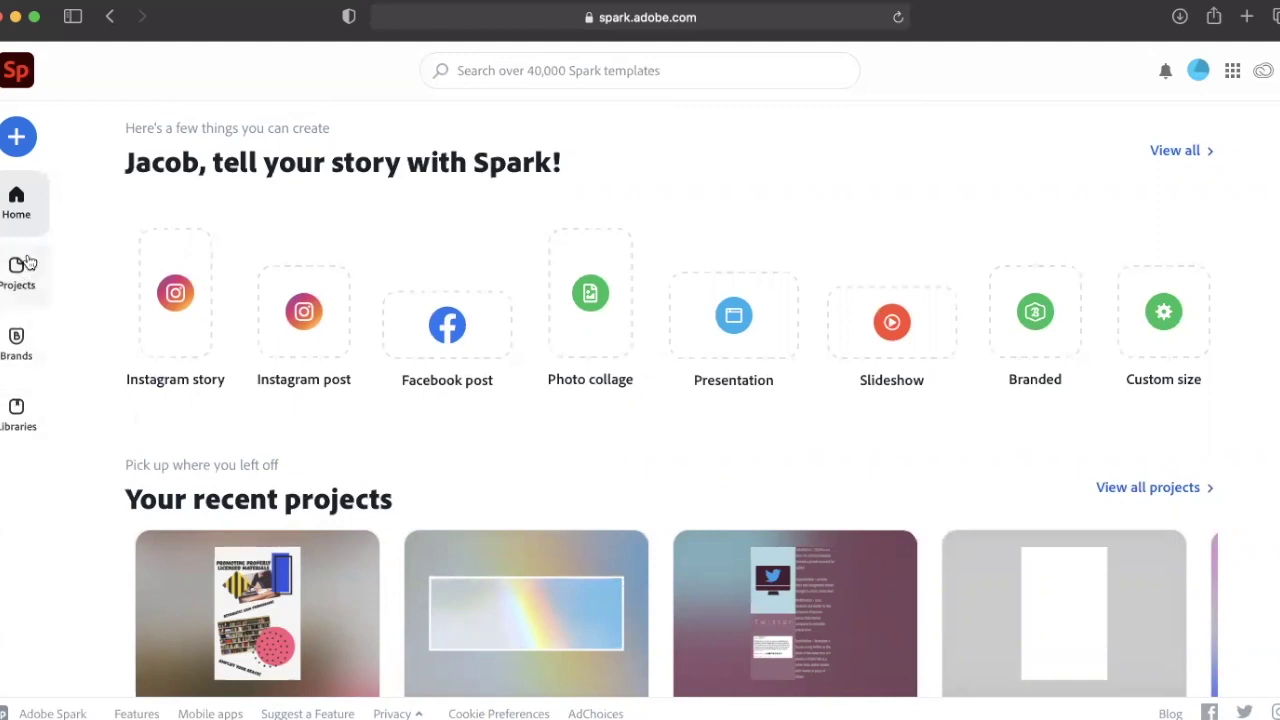
pyautogui.click(18, 140)
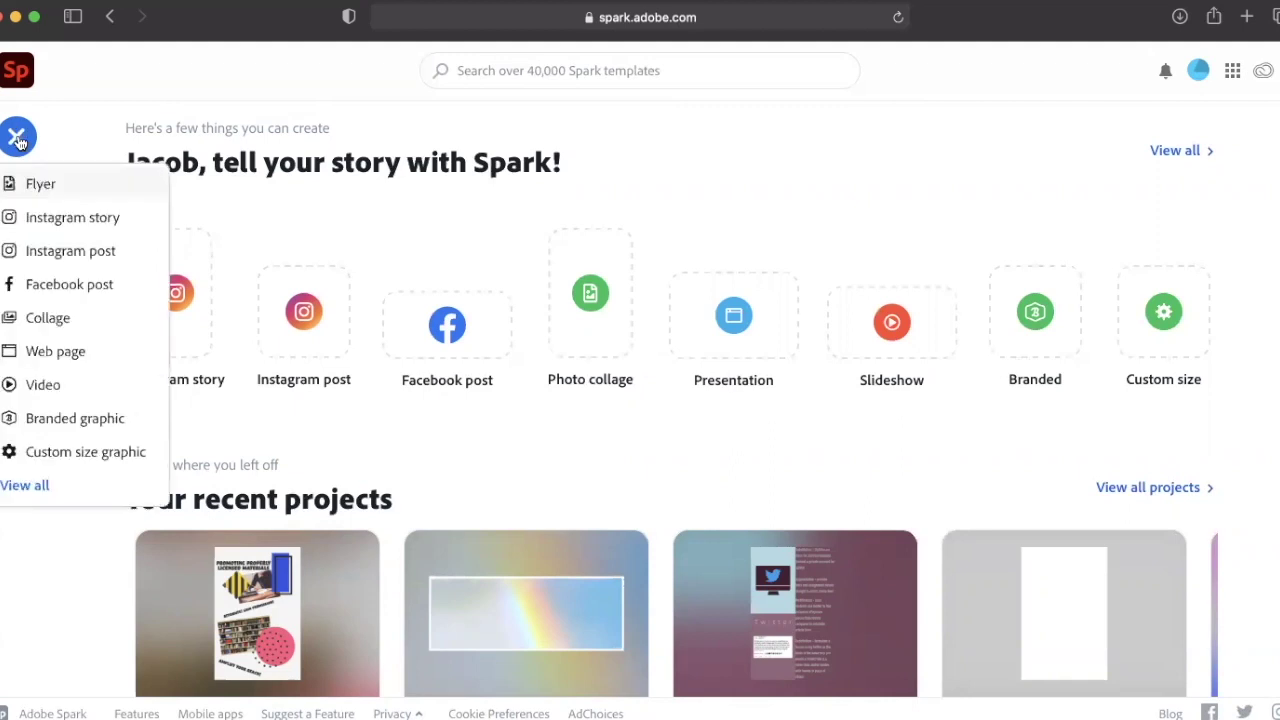
pyautogui.click(101, 262)
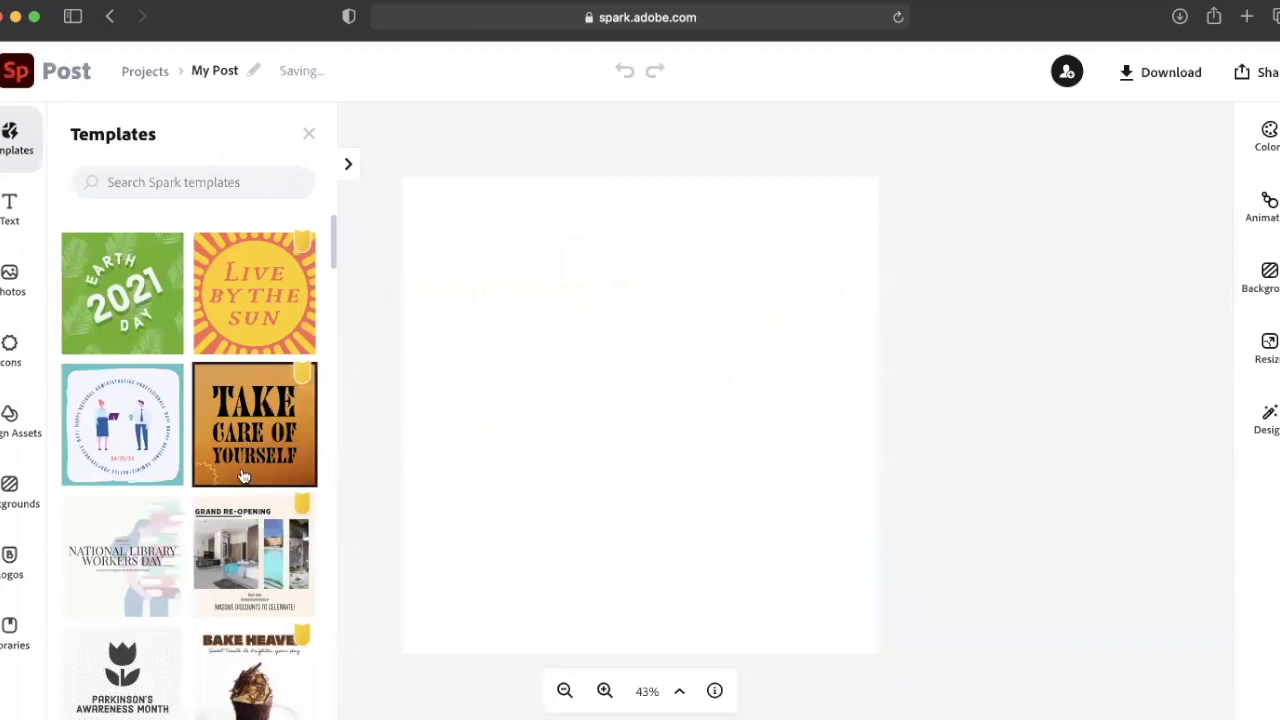
pyautogui.scroll(-3, 243, 476)
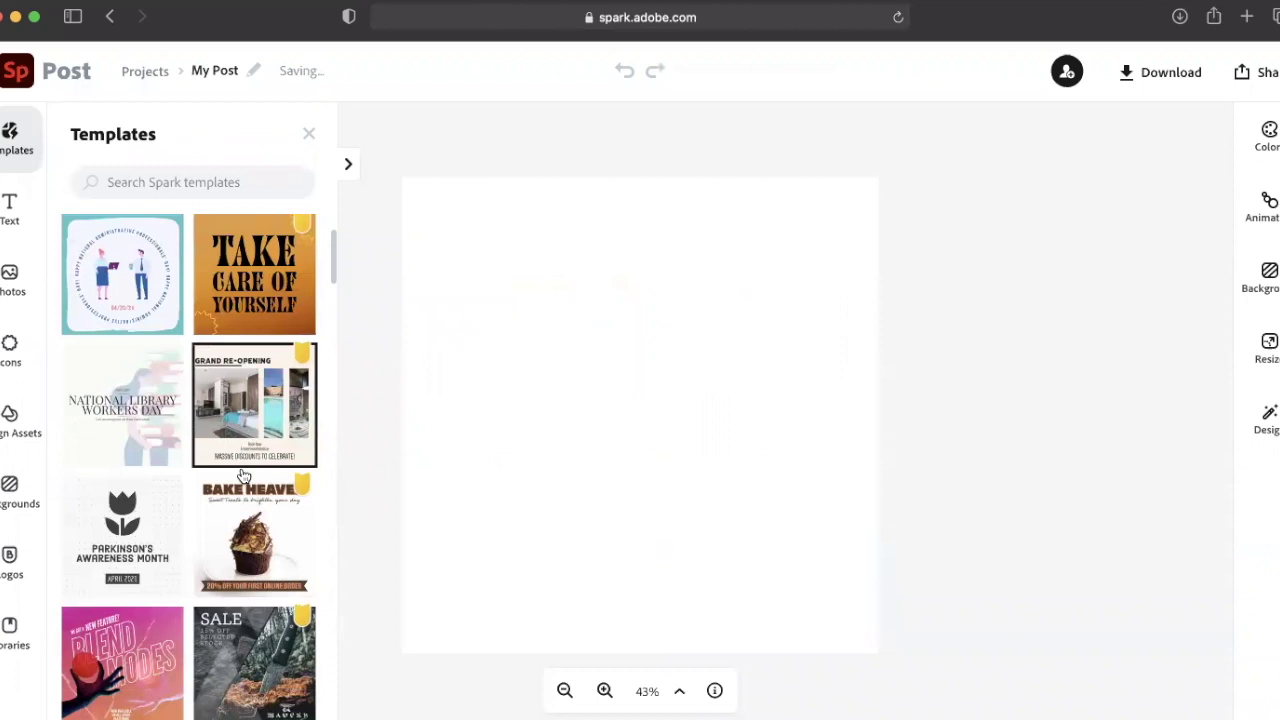
pyautogui.scroll(-3, 243, 476)
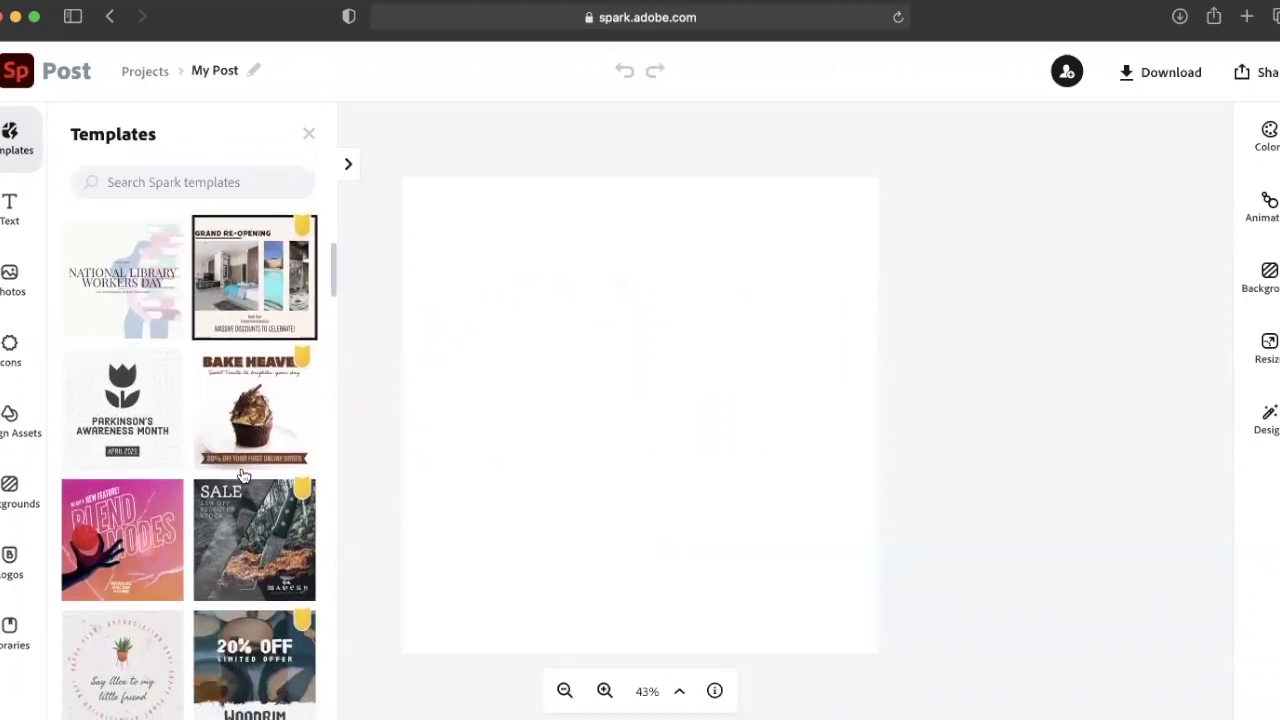
pyautogui.scroll(-3, 243, 476)
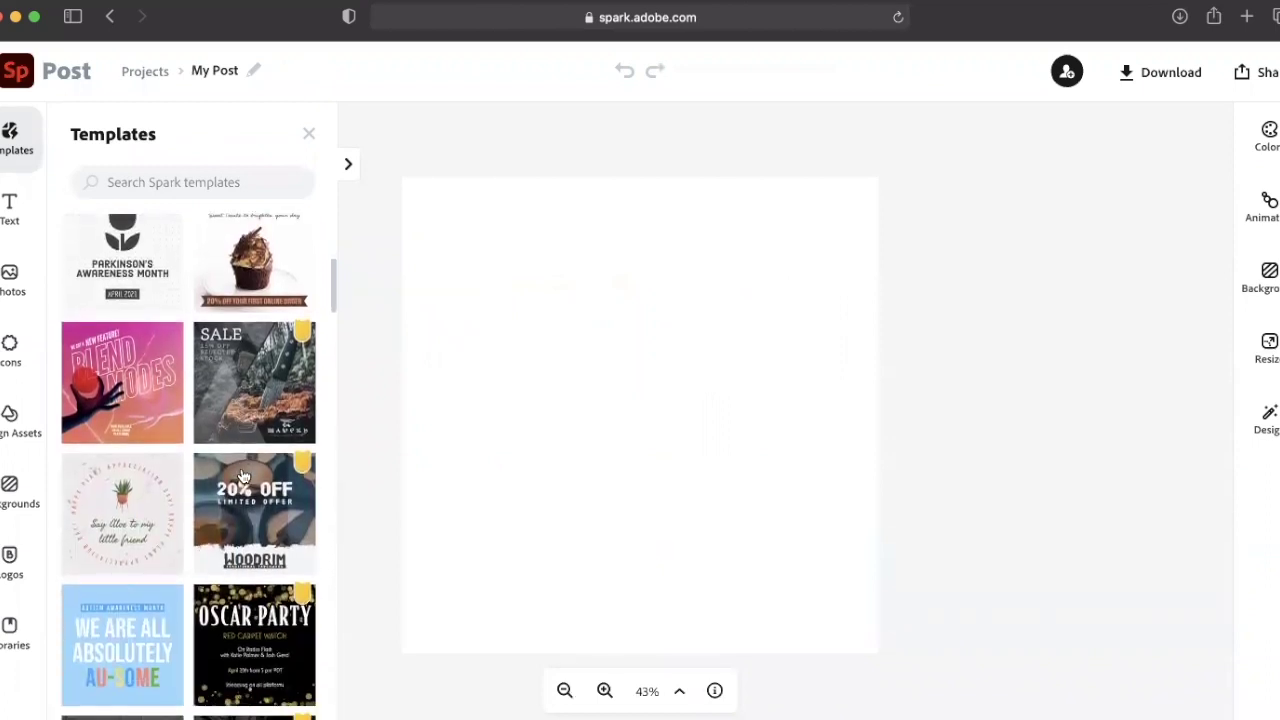
pyautogui.scroll(-3, 243, 476)
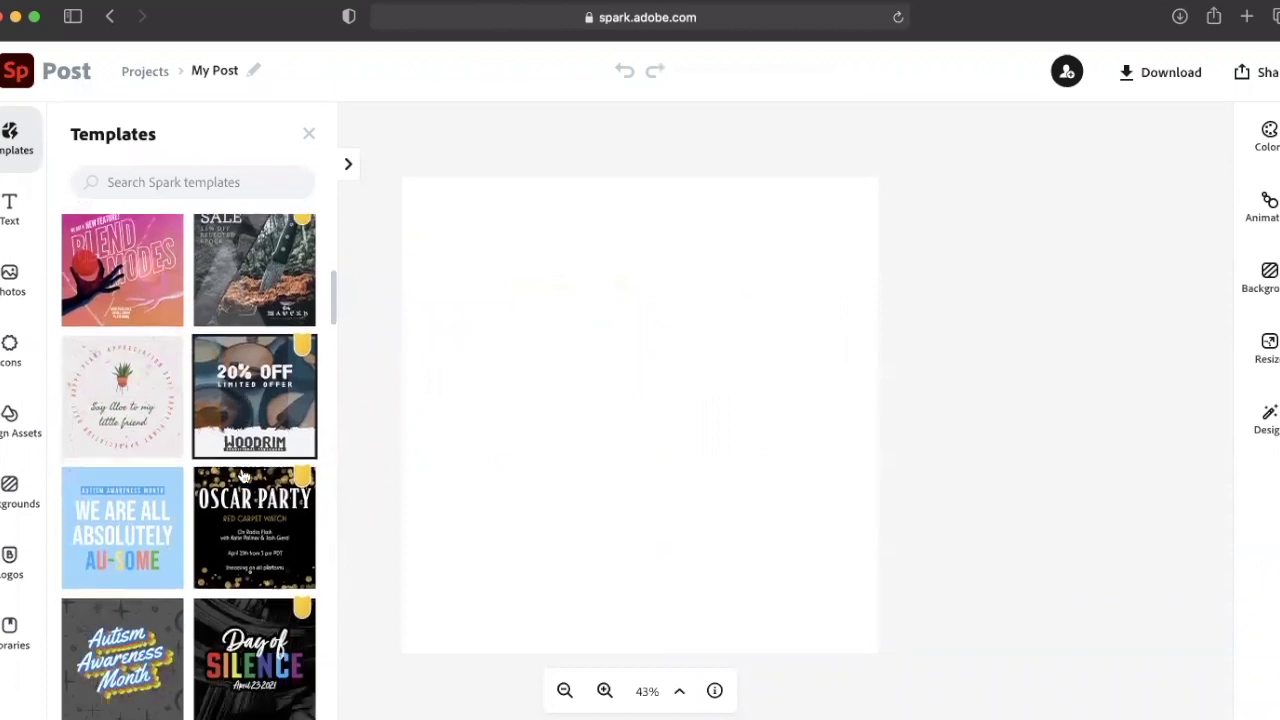
pyautogui.scroll(-3, 243, 476)
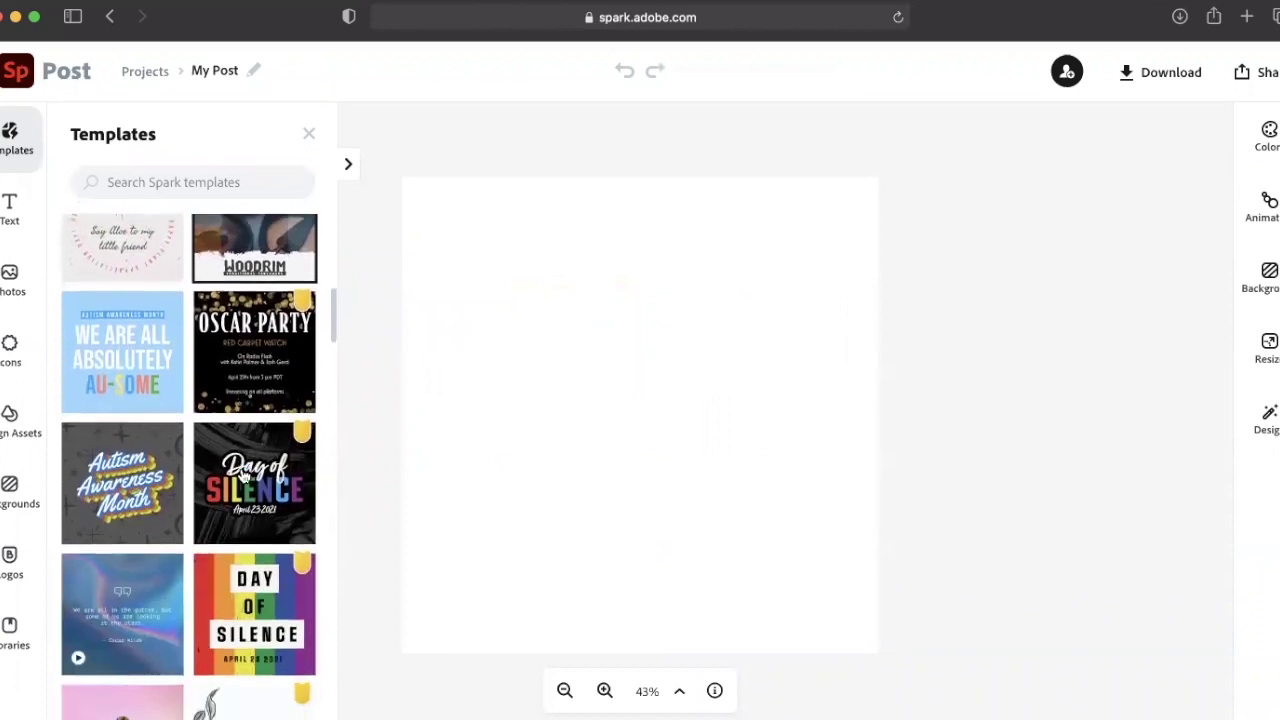
pyautogui.scroll(-2, 243, 476)
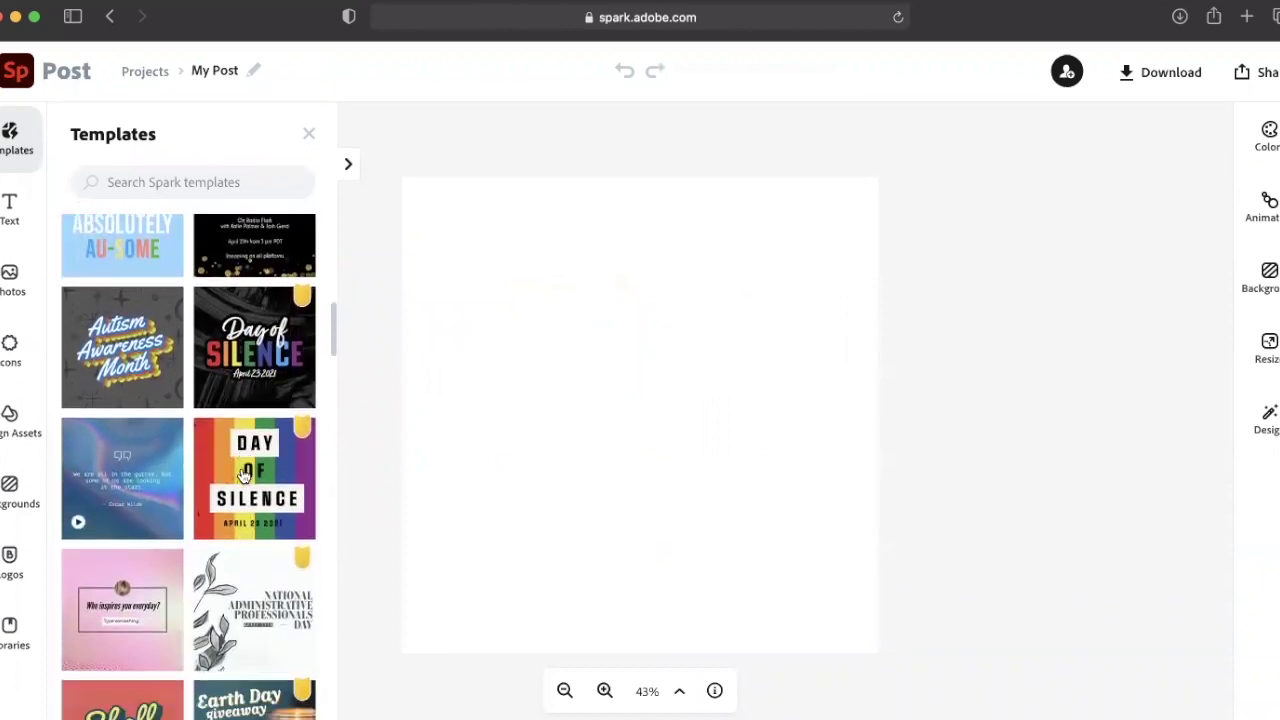
pyautogui.scroll(-1, 243, 476)
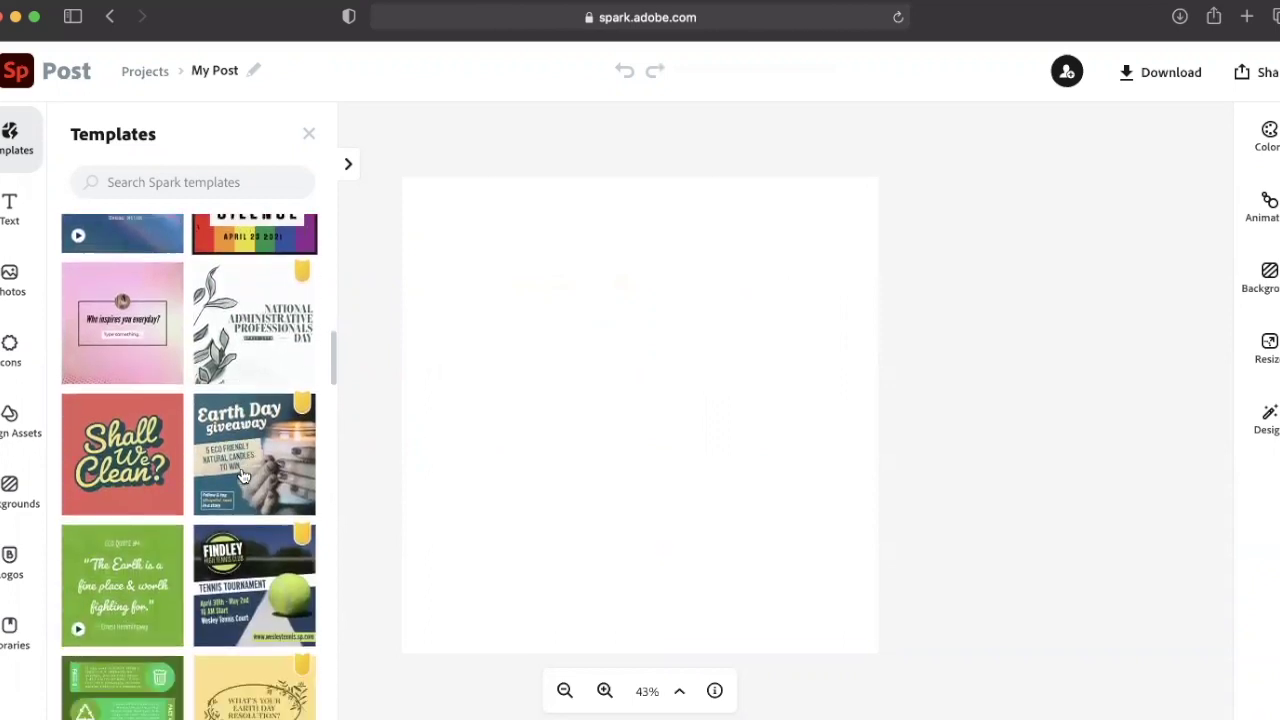
pyautogui.scroll(-3, 243, 476)
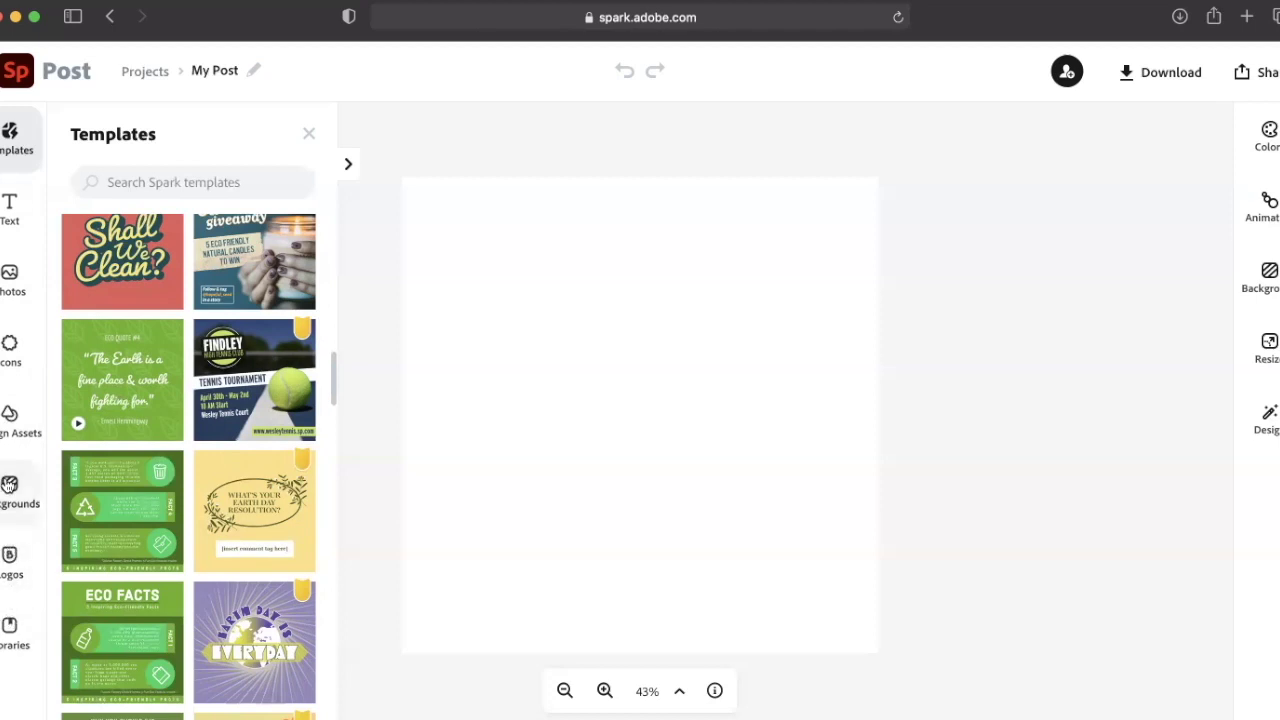
# Scroll through the ready-made Text designs, then show the Photos options like upload and Adobe Stock.
pyautogui.click(26, 232)
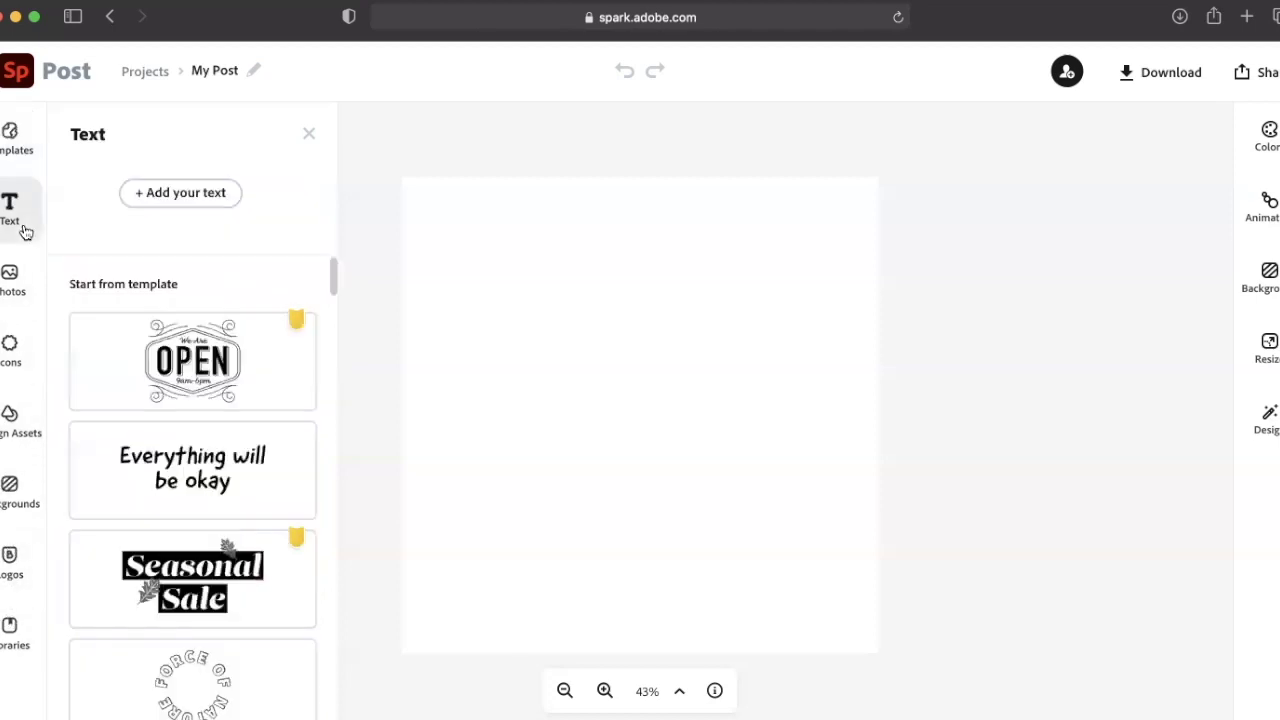
pyautogui.scroll(-2, 209, 470)
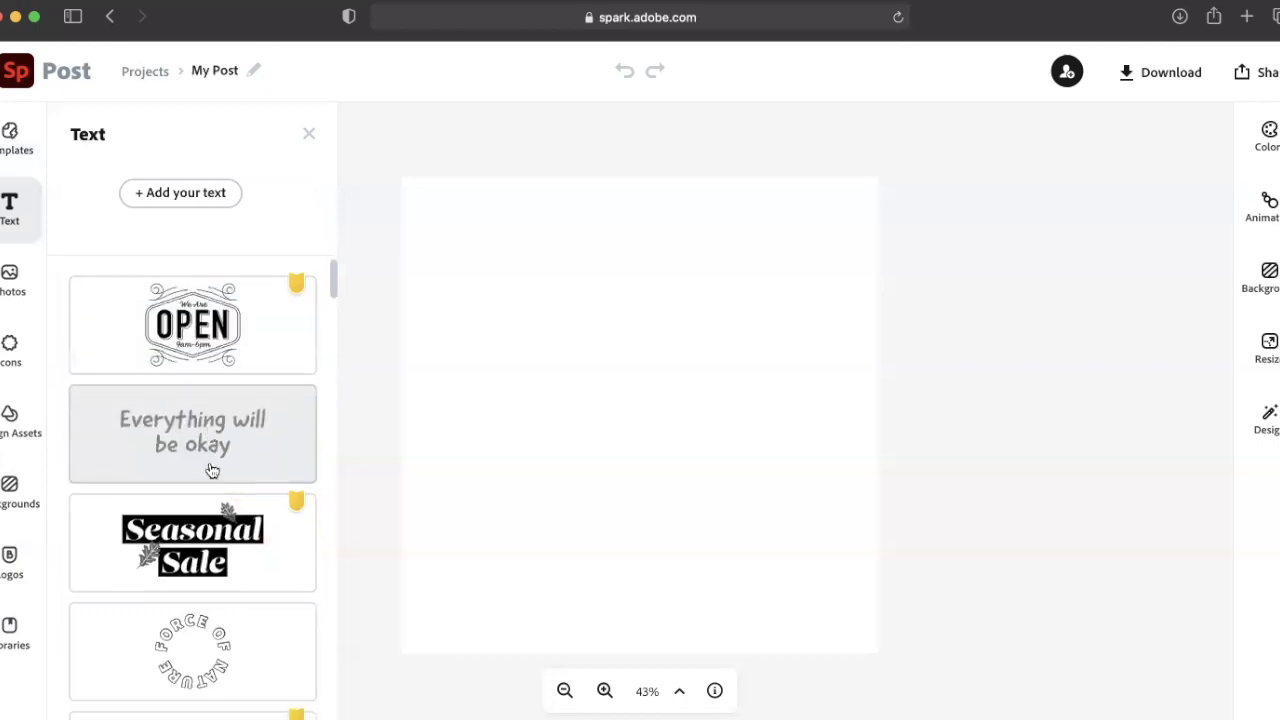
pyautogui.scroll(-5, 210, 468)
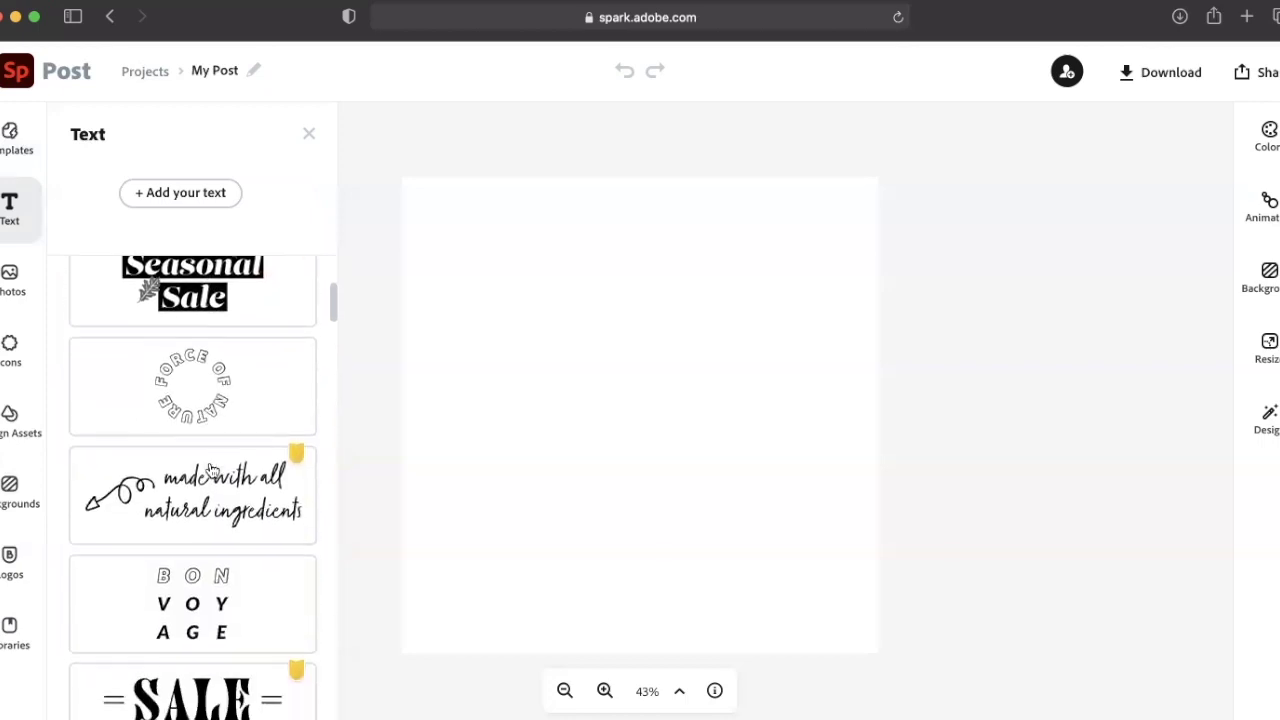
pyautogui.scroll(-7, 210, 468)
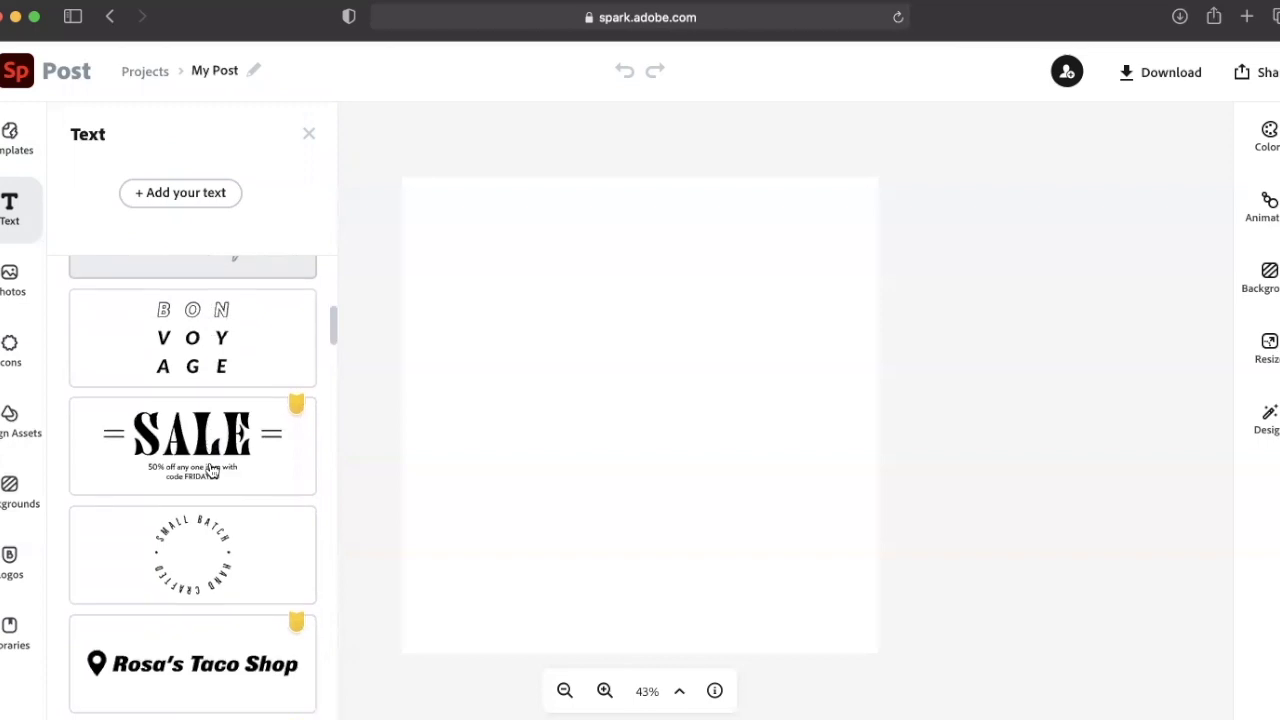
pyautogui.scroll(-5, 211, 469)
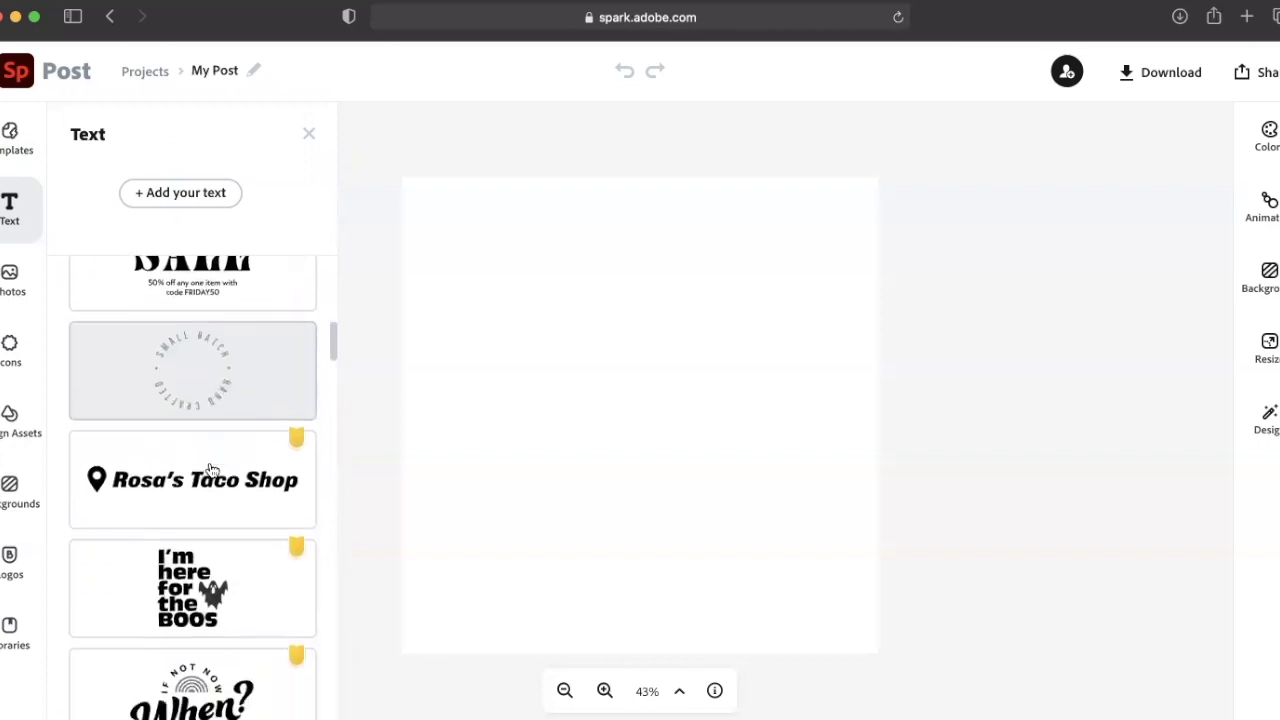
pyautogui.scroll(-4, 211, 469)
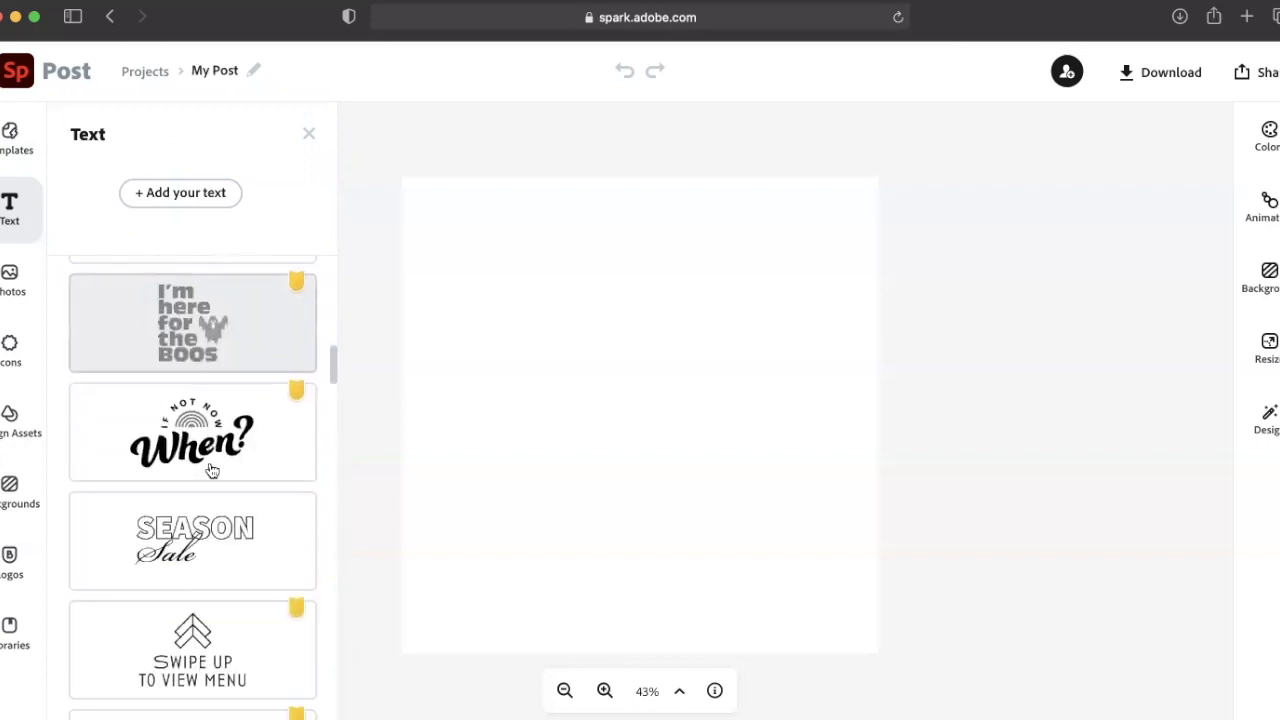
pyautogui.scroll(-1, 200, 470)
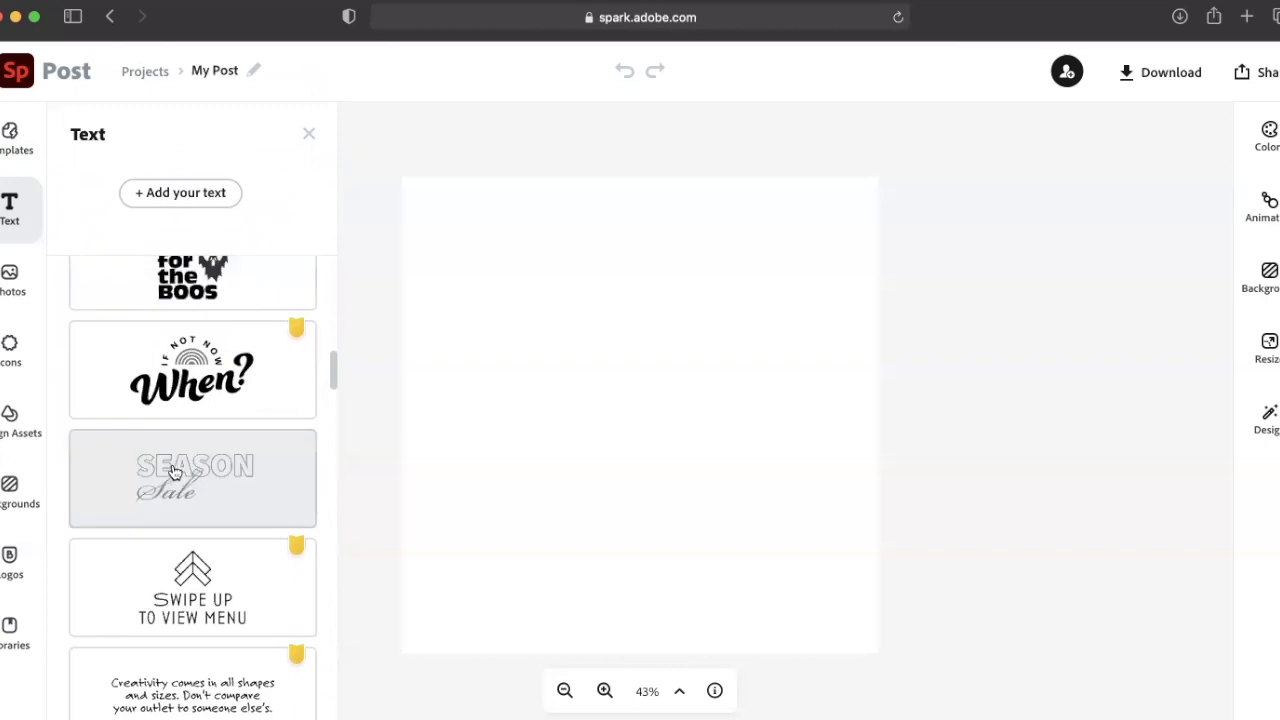
pyautogui.scroll(-6, 173, 471)
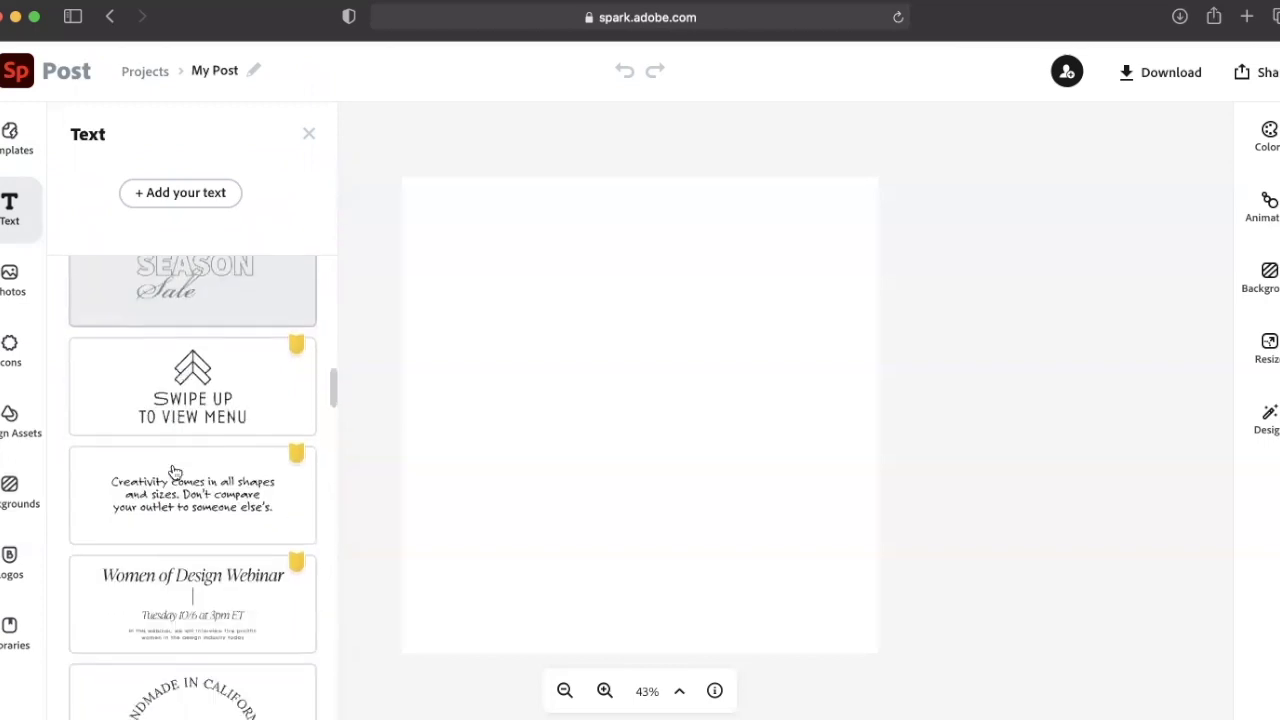
pyautogui.scroll(-1, 173, 471)
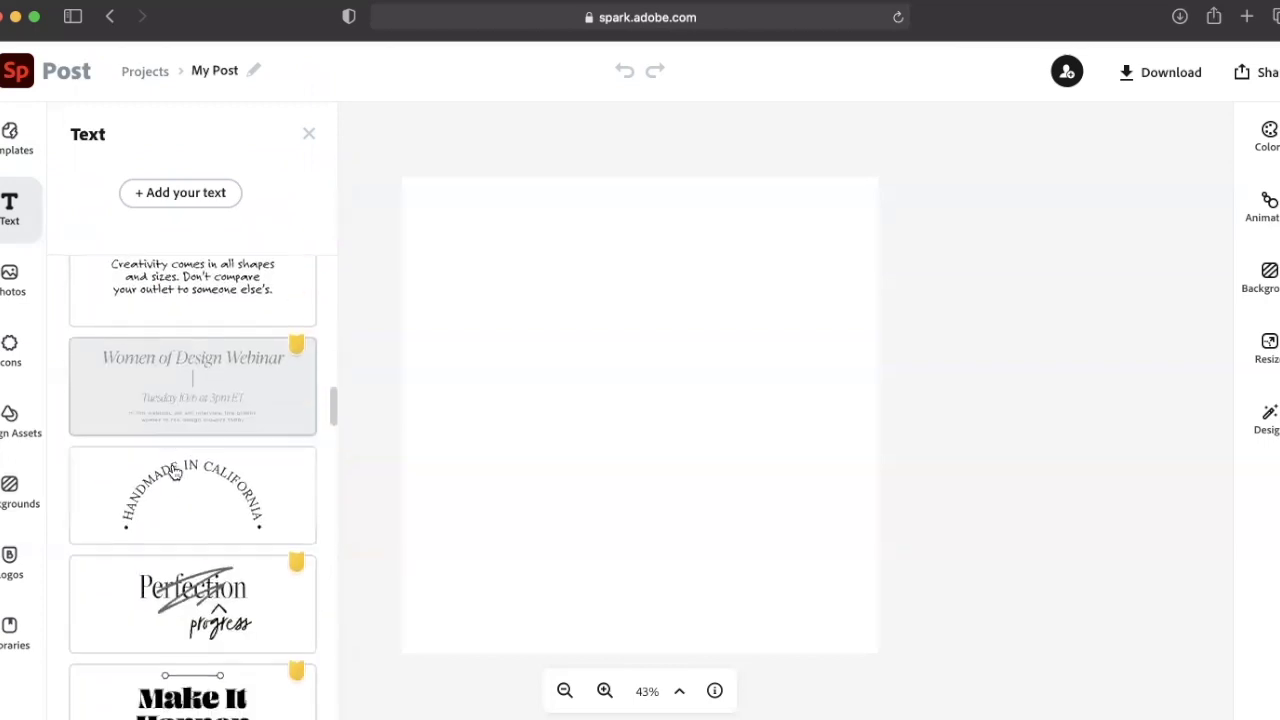
pyautogui.click(22, 287)
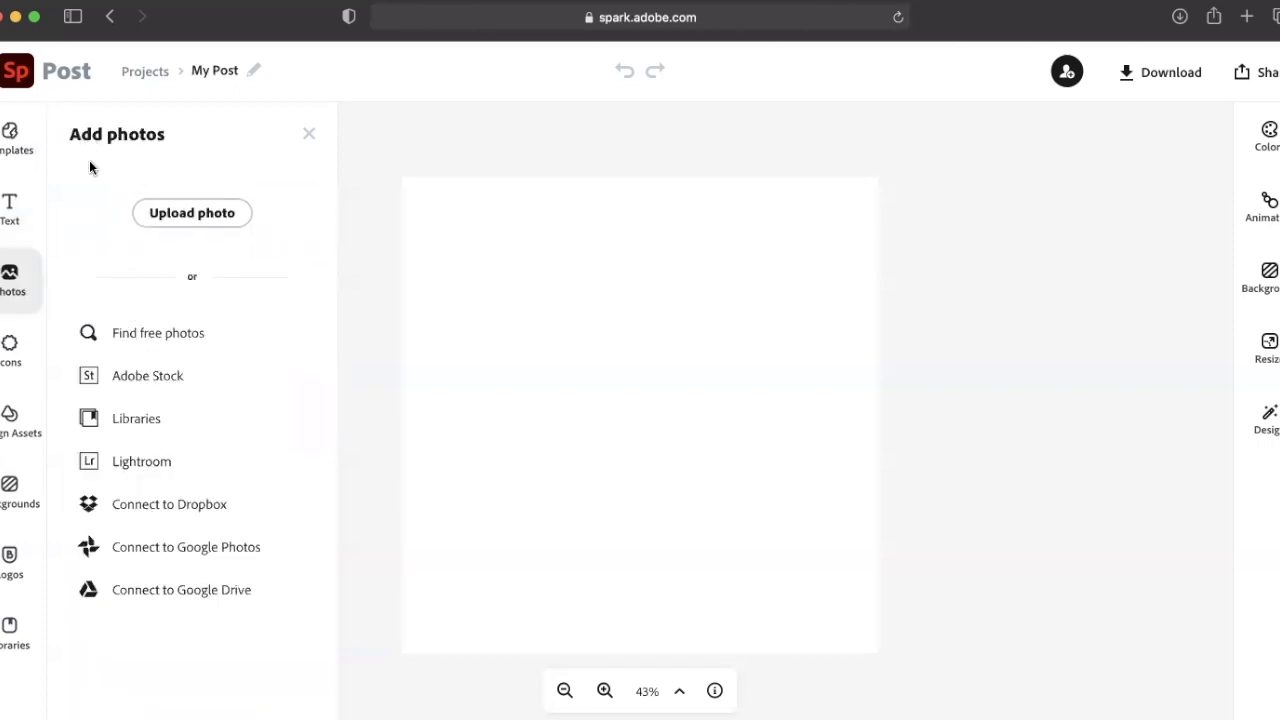
# Browse the party results in the Icons panel.
pyautogui.click(22, 348)
pyautogui.scroll(-5, 92, 380)
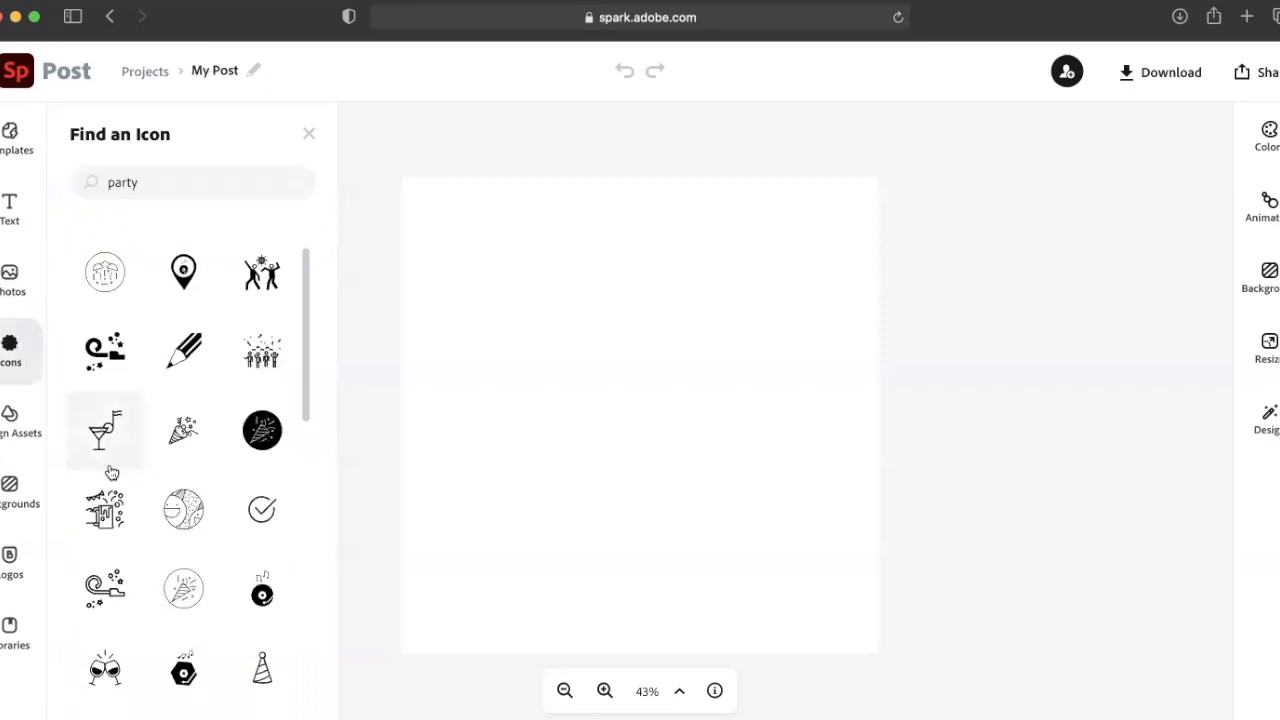
pyautogui.scroll(-3, 110, 470)
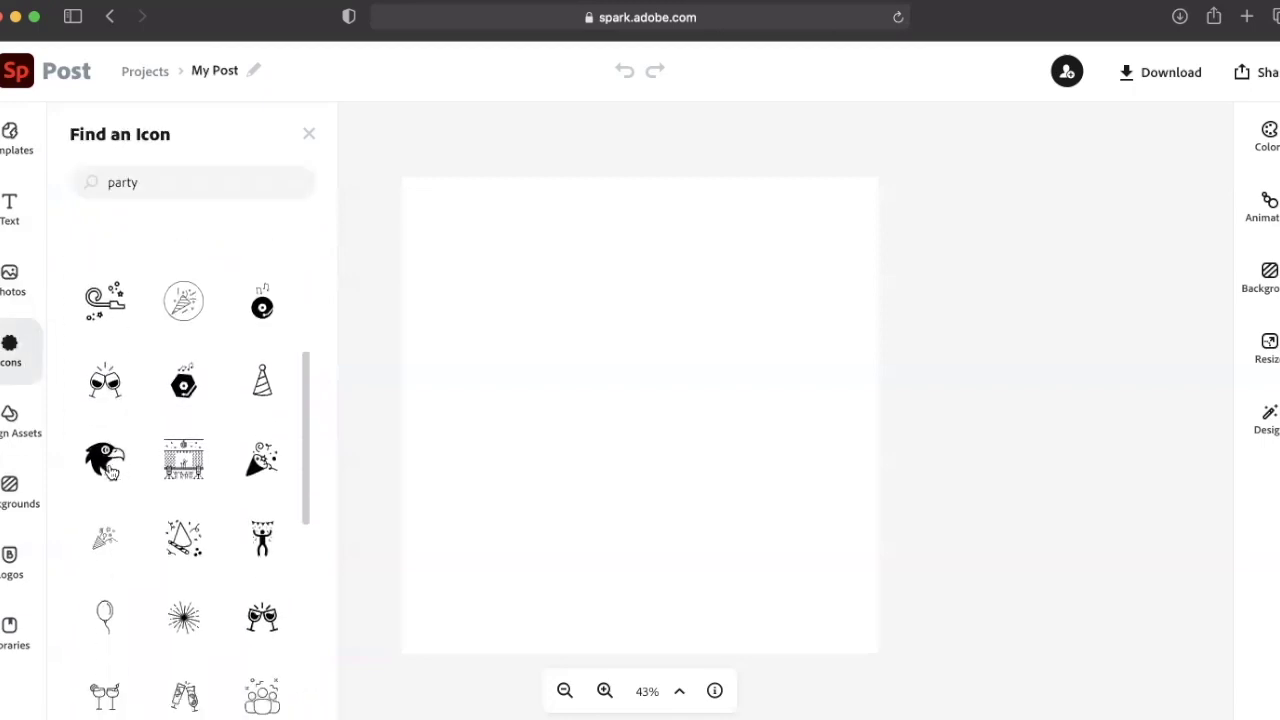
pyautogui.scroll(-6, 110, 470)
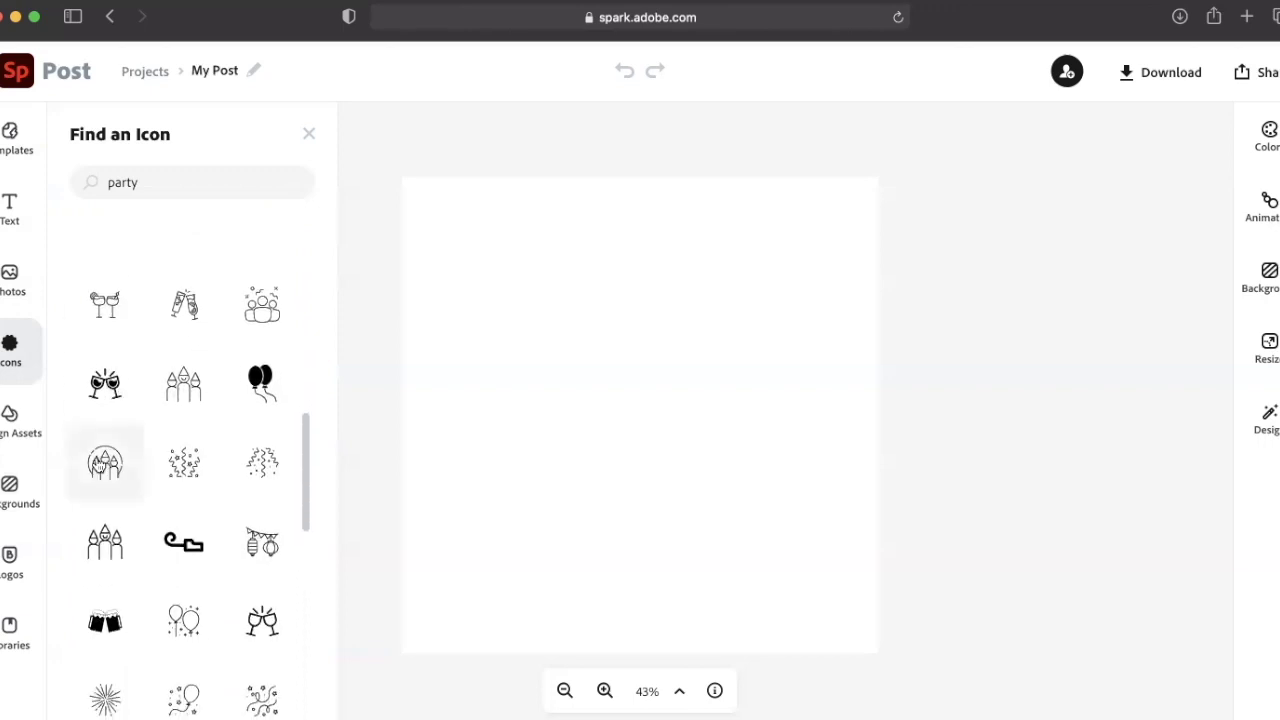
# Show the Design Assets library and scroll down to Brushes, Elements and Frames.
pyautogui.click(17, 430)
pyautogui.scroll(-4, 174, 515)
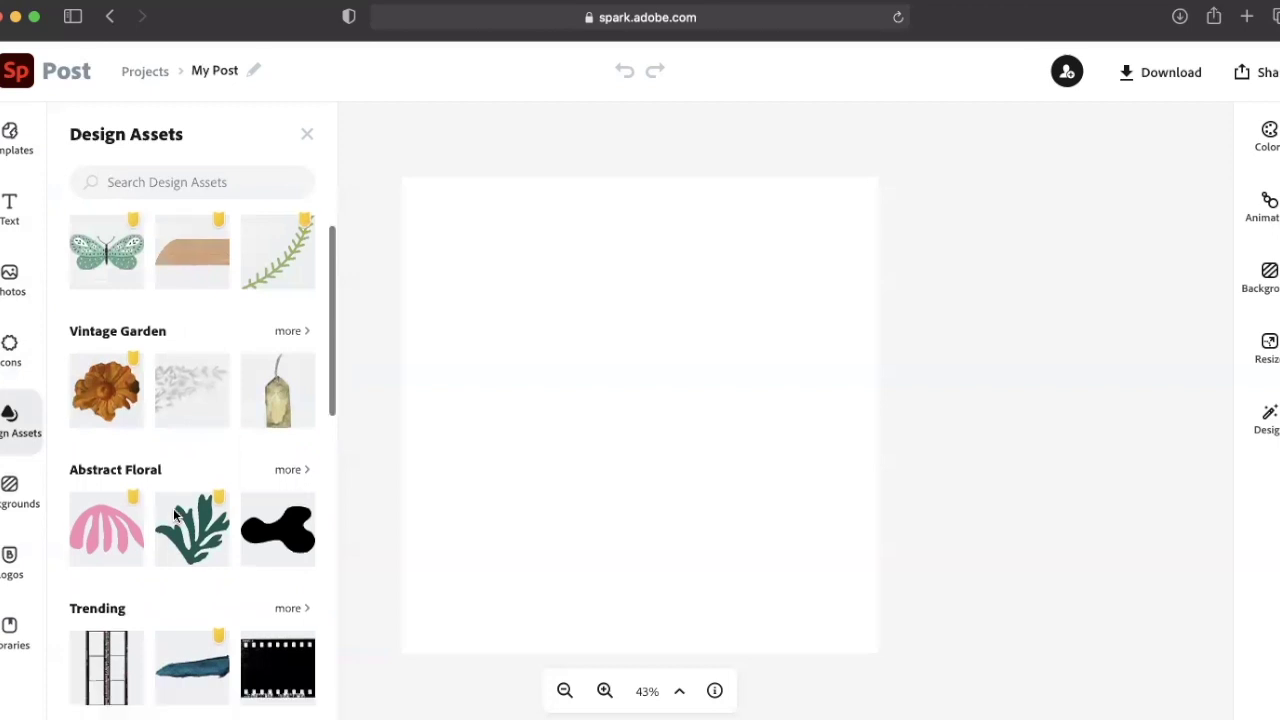
pyautogui.scroll(-2, 174, 515)
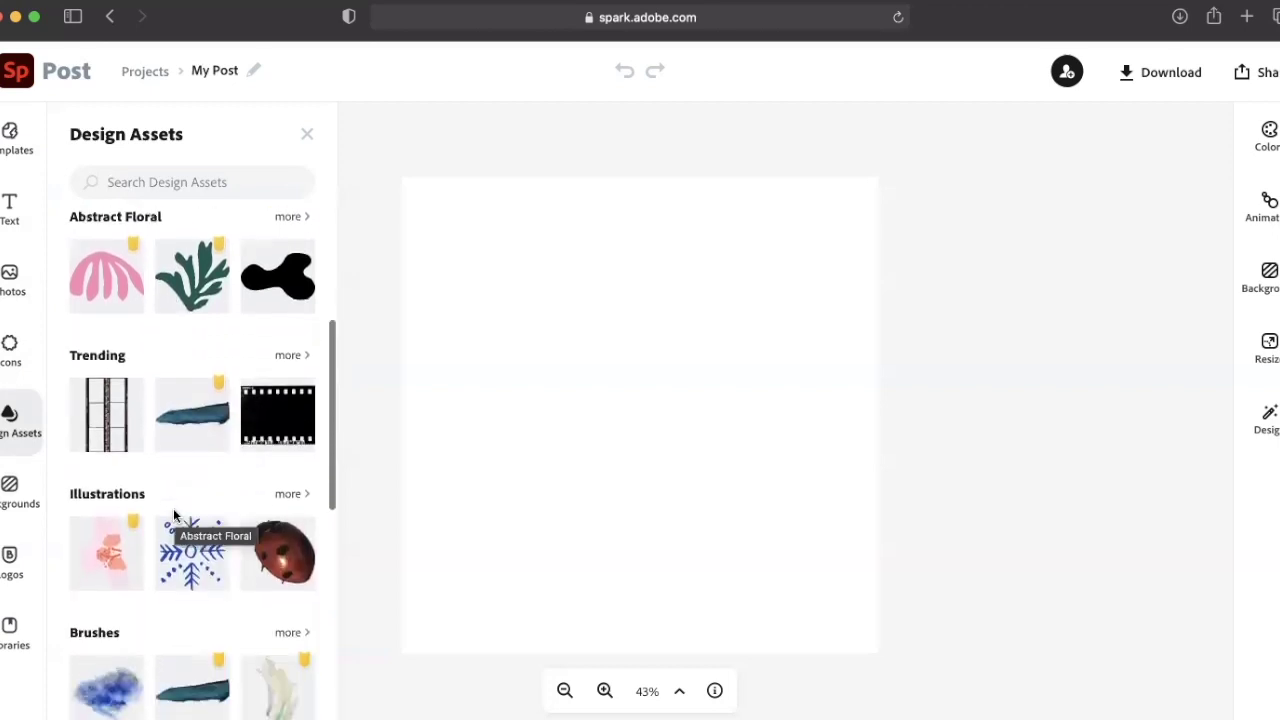
pyautogui.scroll(-5, 174, 515)
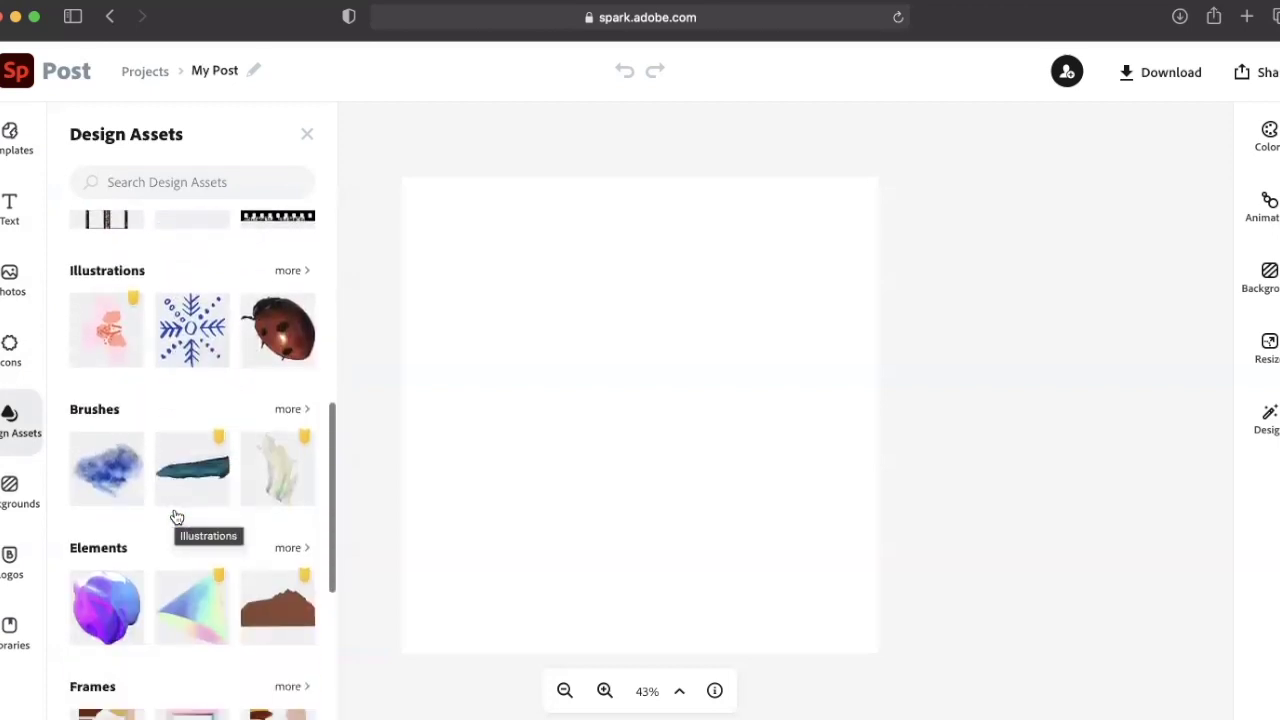
# Browse the background images available for the post.
pyautogui.click(40, 488)
pyautogui.scroll(-5, 178, 566)
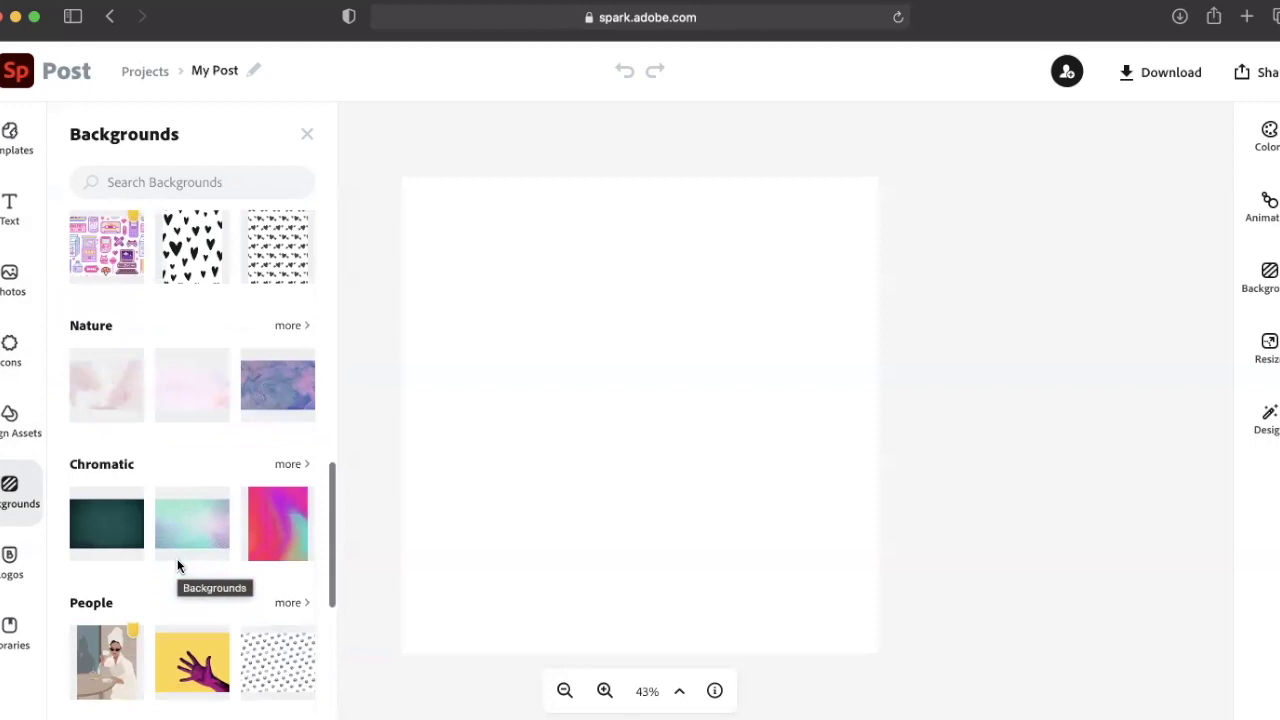
pyautogui.scroll(-5, 178, 566)
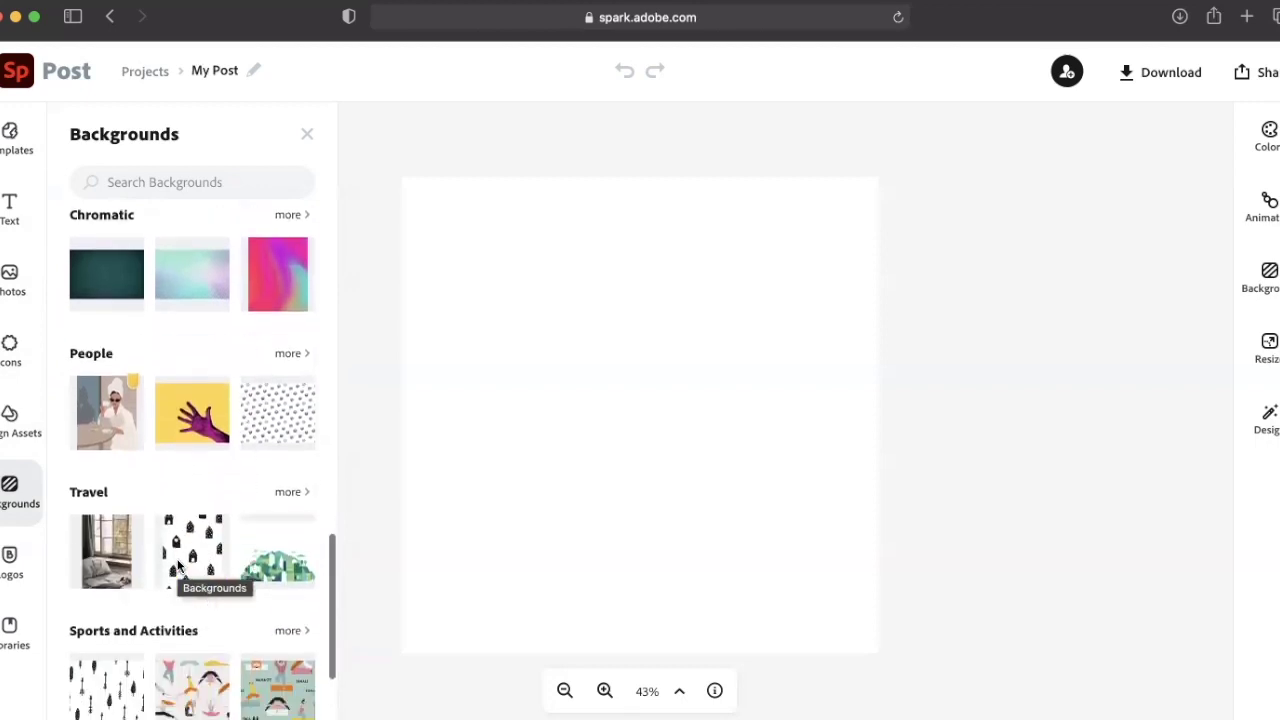
pyautogui.scroll(-2, 178, 566)
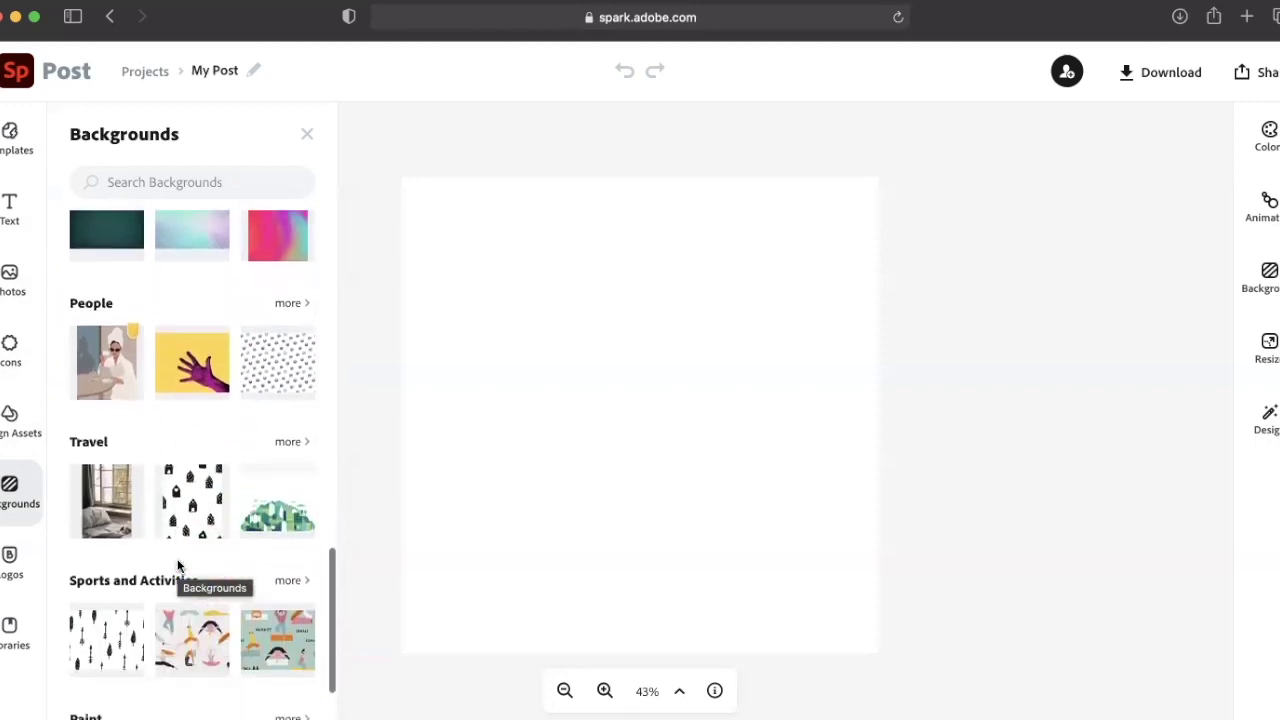
# Look at the Logos and Libraries options, then close the asset panel.
pyautogui.click(18, 560)
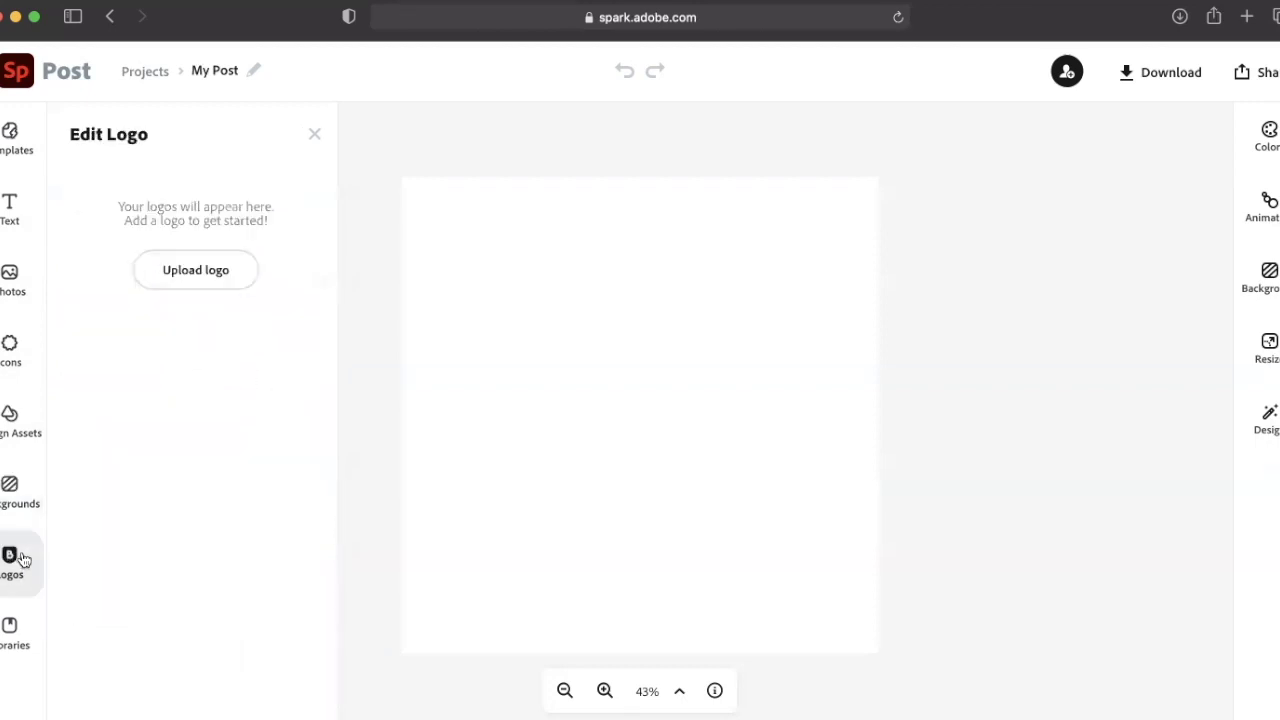
pyautogui.click(14, 630)
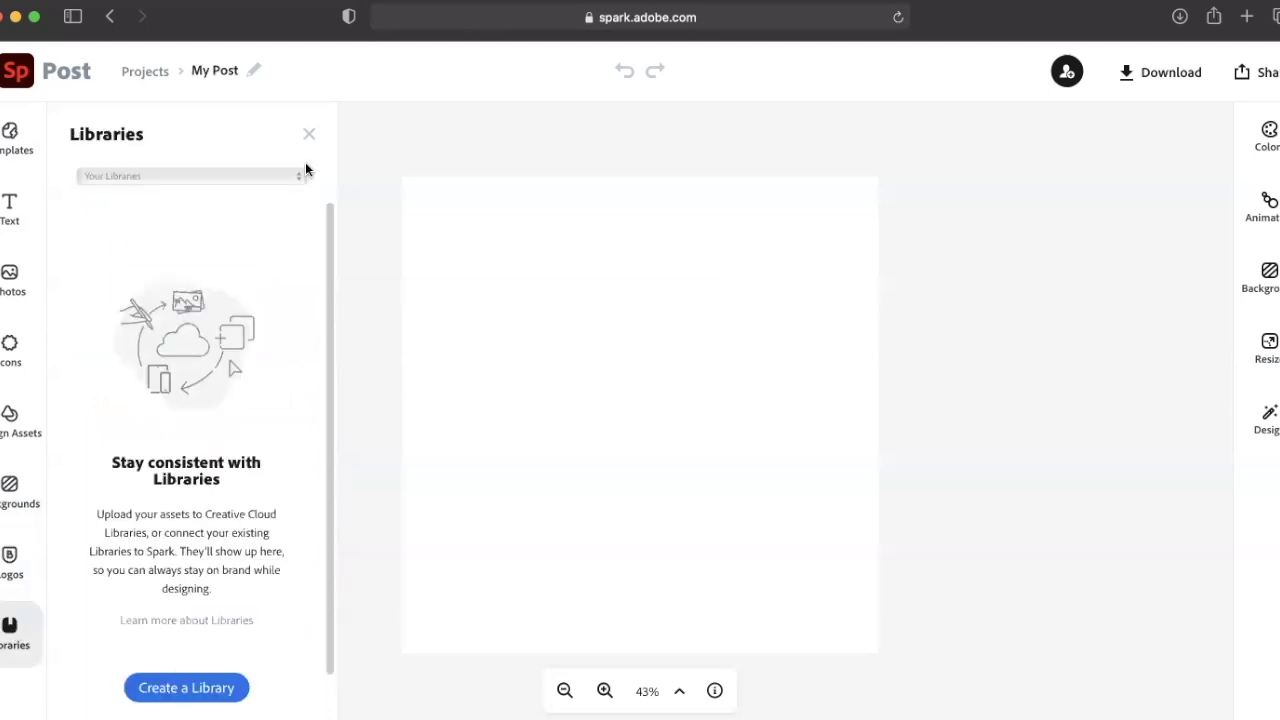
pyautogui.click(309, 136)
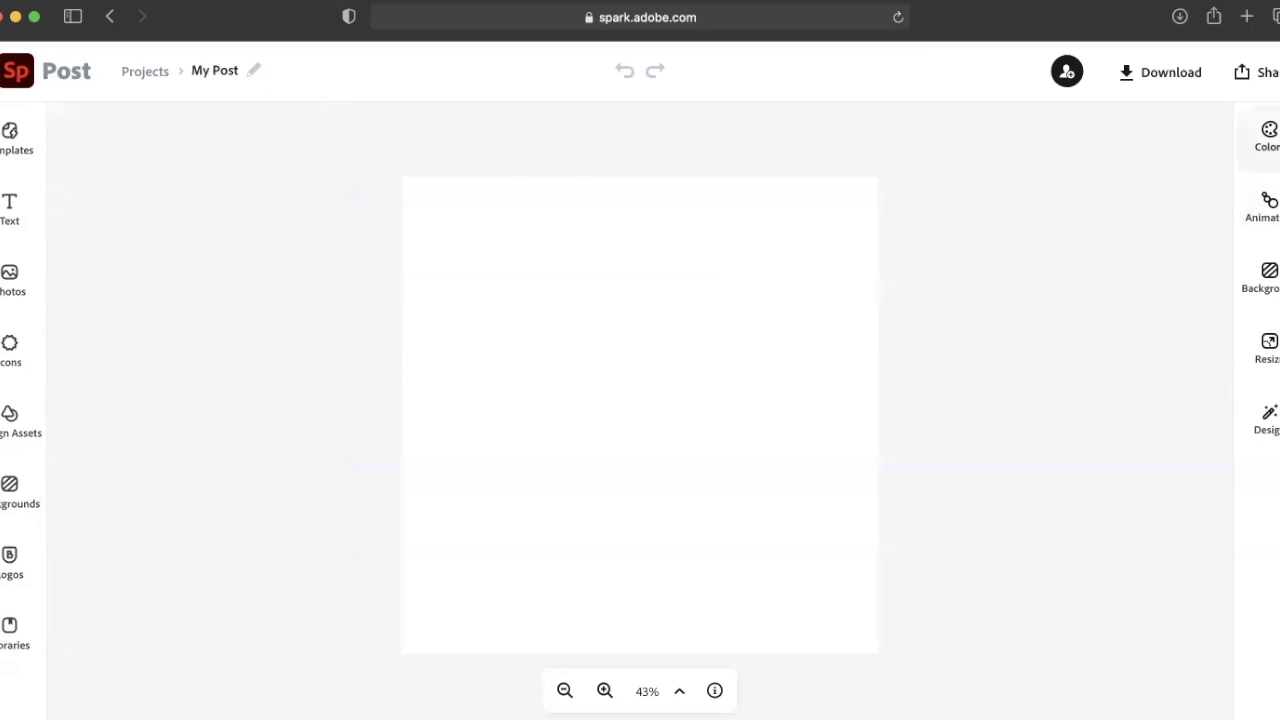
pyautogui.click(1268, 137)
pyautogui.scroll(-2, 1113, 372)
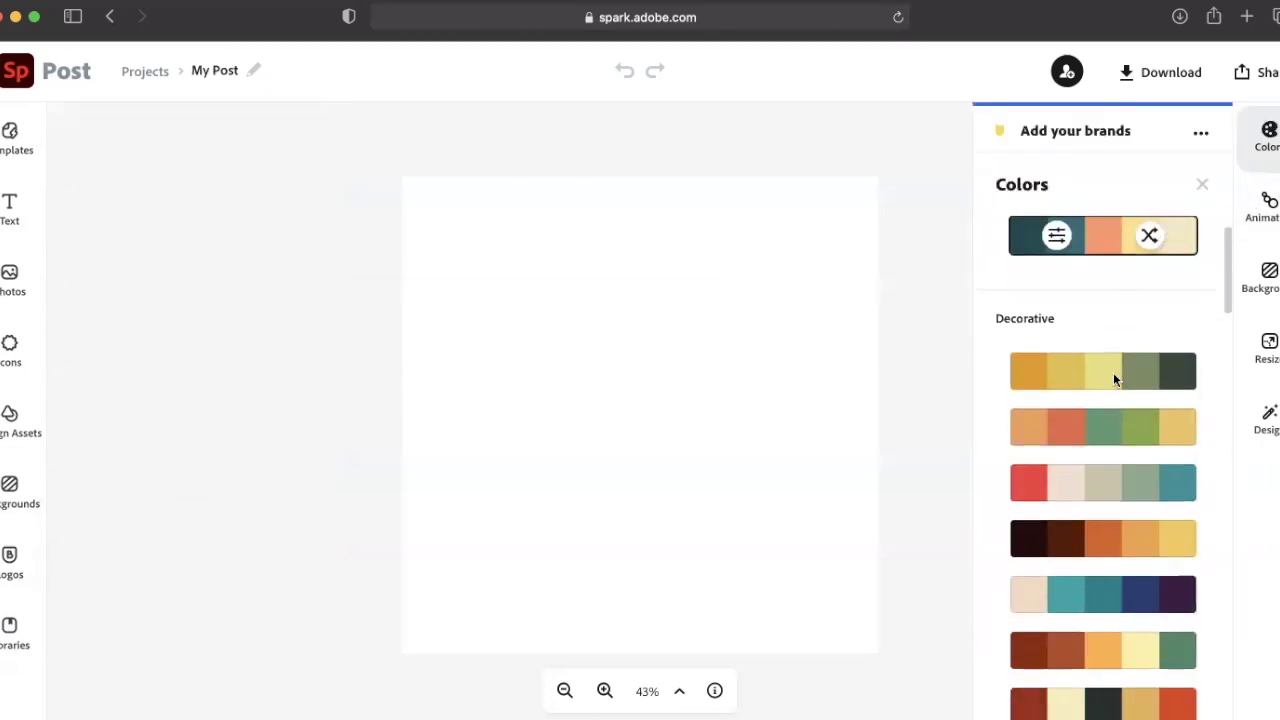
pyautogui.scroll(-5, 1113, 372)
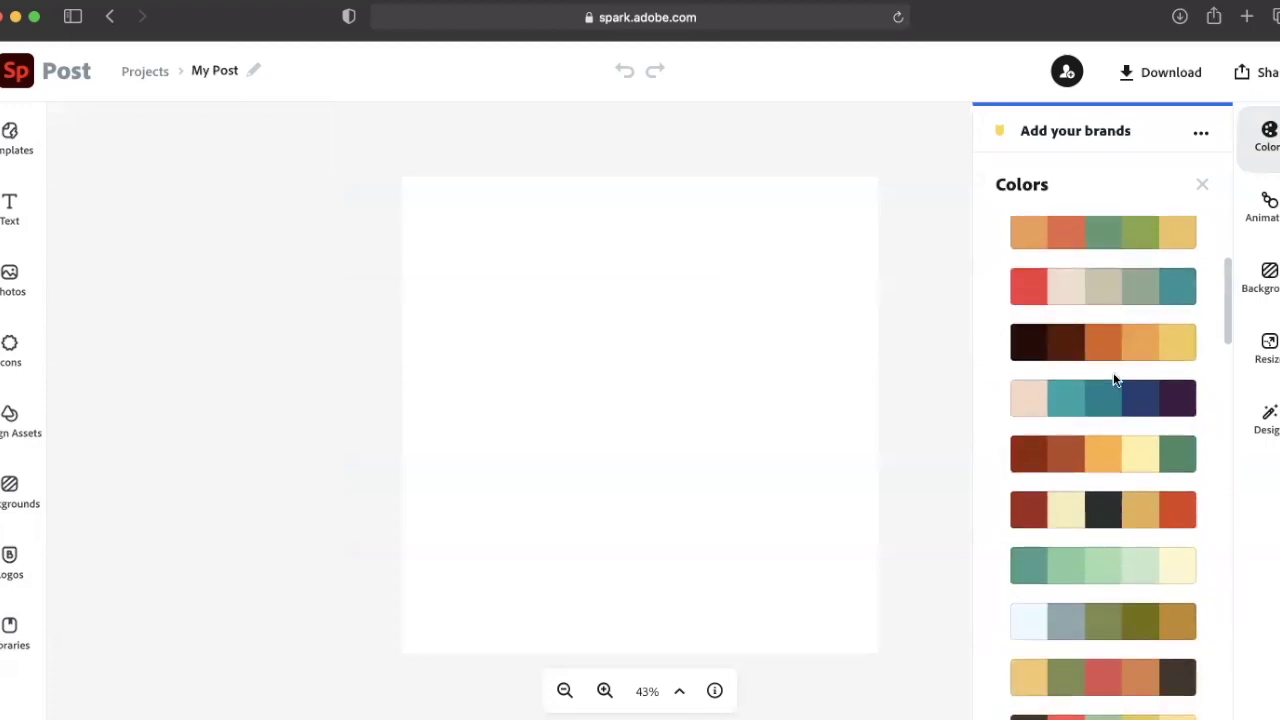
pyautogui.scroll(-6, 1113, 379)
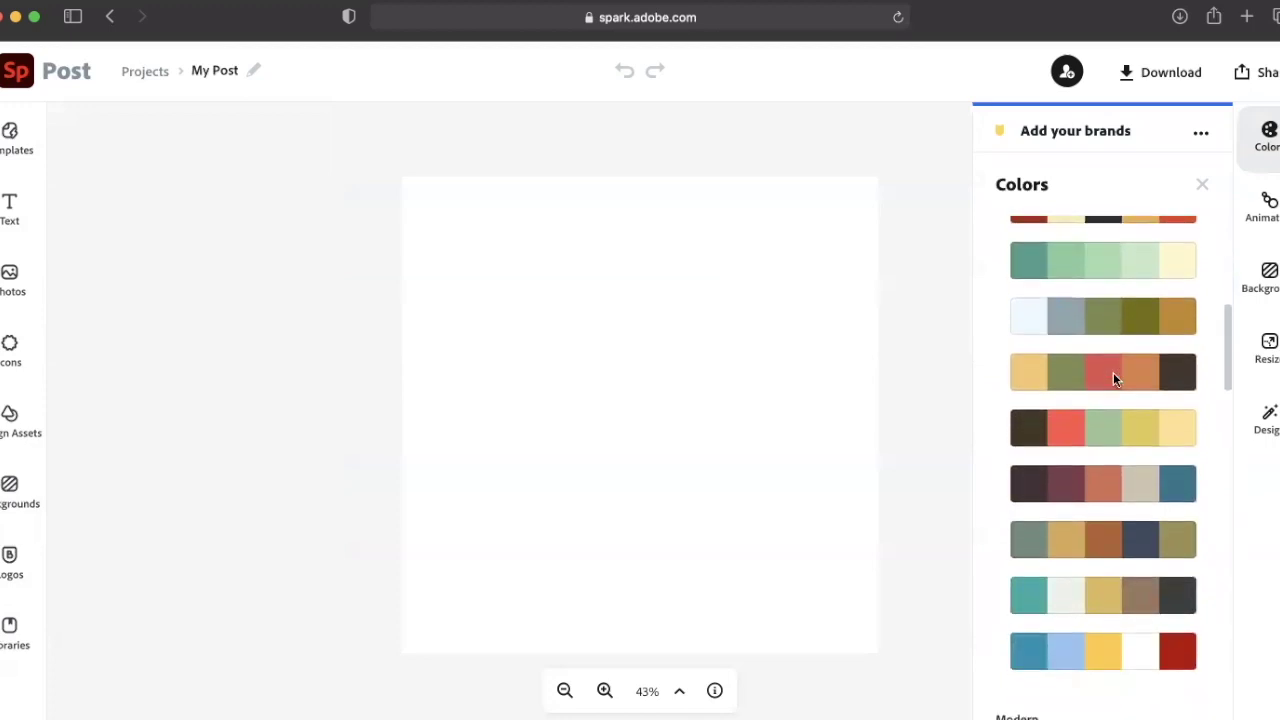
pyautogui.scroll(-7, 1113, 375)
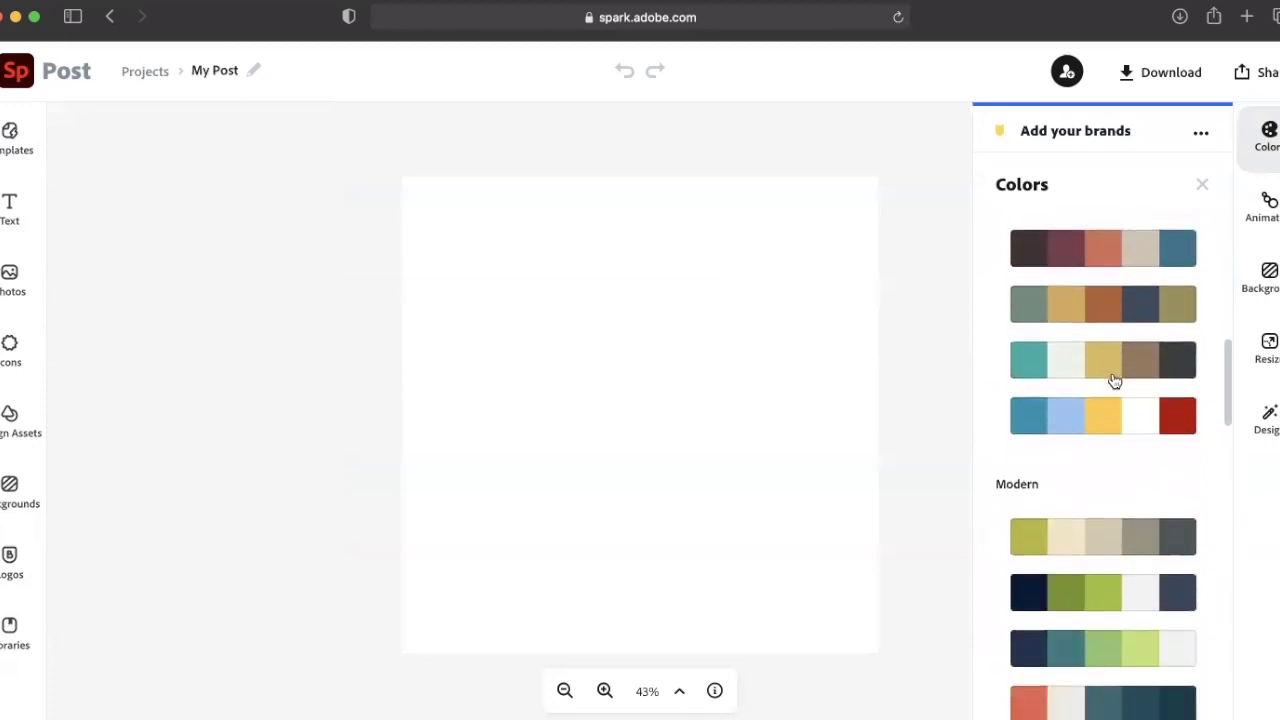
pyautogui.scroll(-5, 1114, 380)
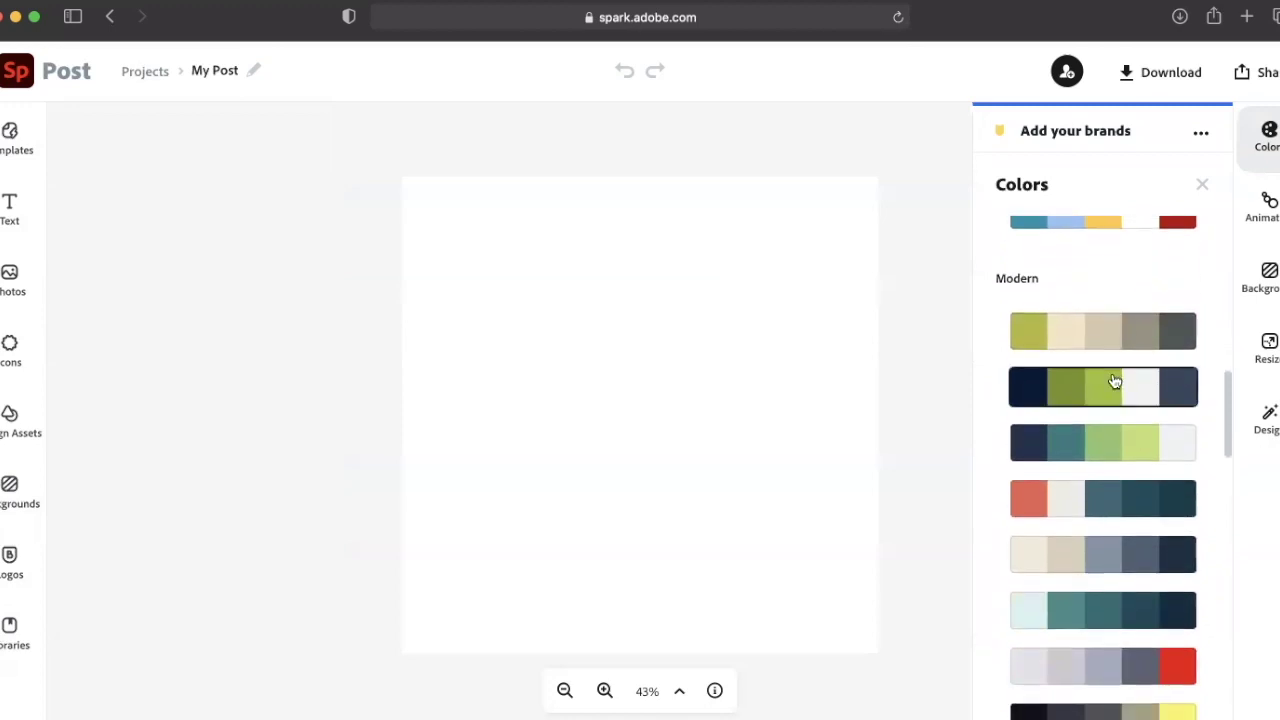
pyautogui.scroll(-4, 1115, 381)
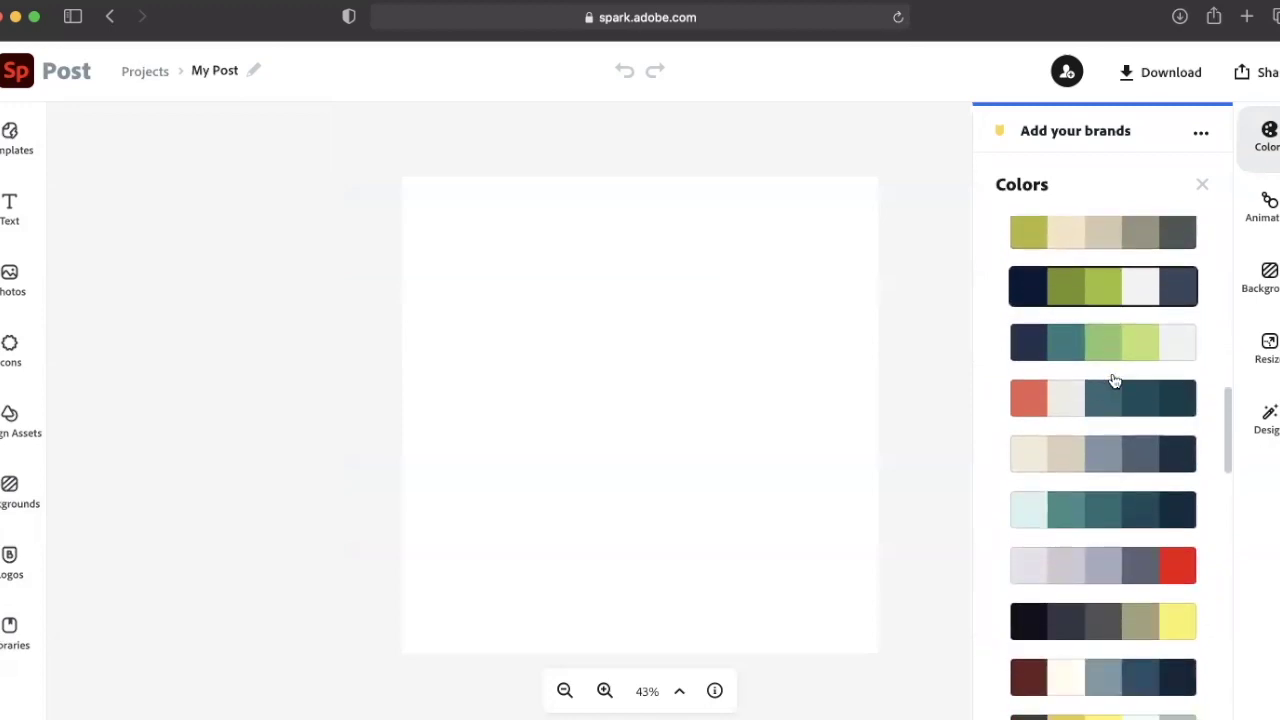
pyautogui.scroll(-5, 1115, 381)
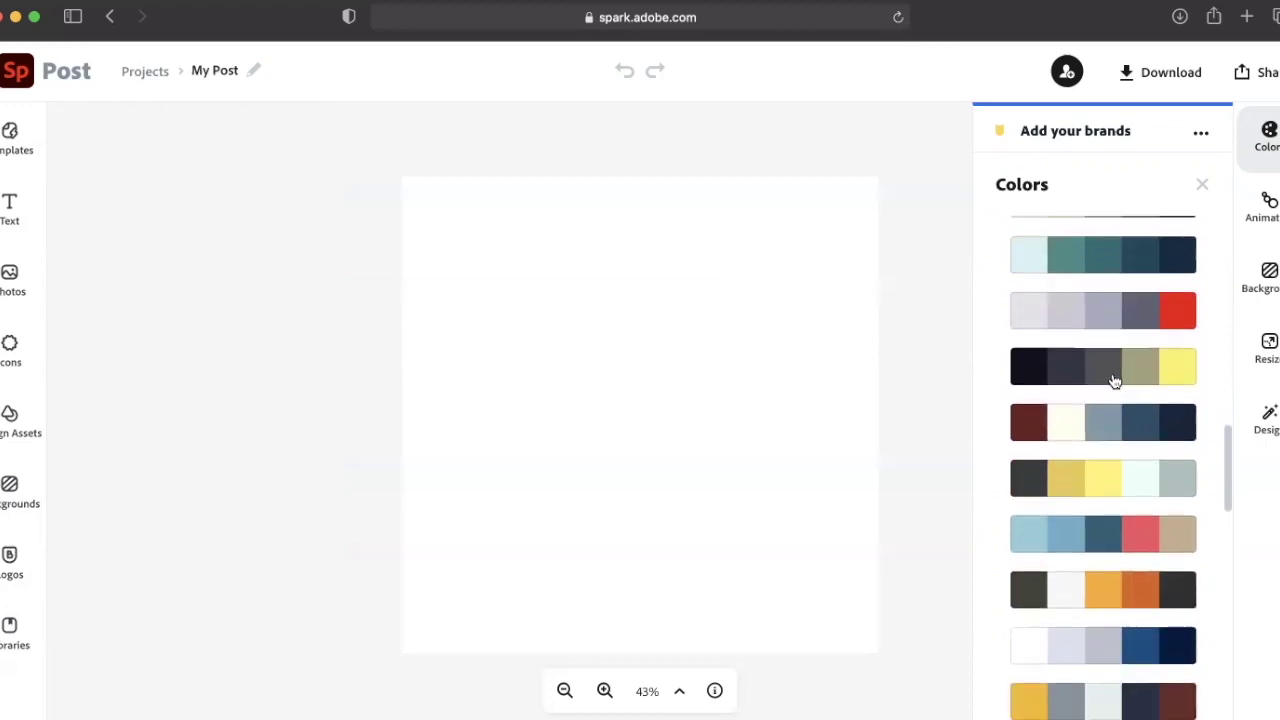
pyautogui.scroll(-5, 1114, 380)
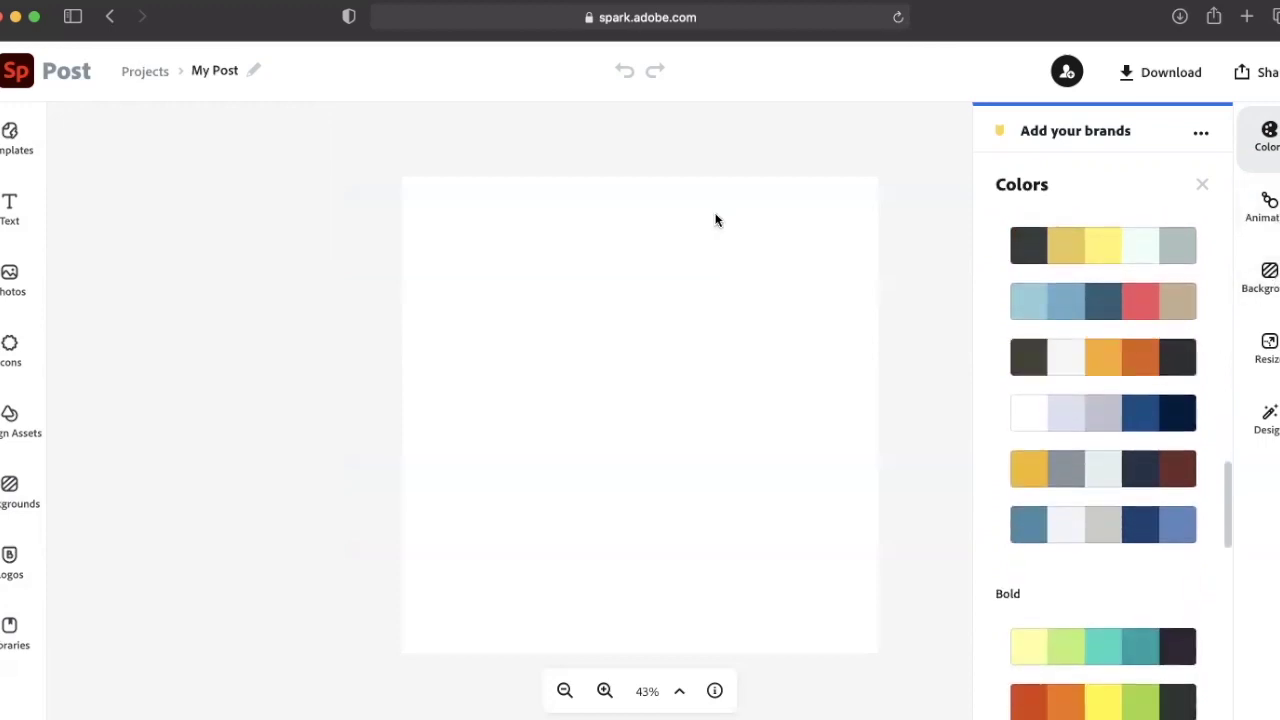
# Discard the blank post without saving and start a new Video project.
pyautogui.click(16, 71)
pyautogui.click(772, 452)
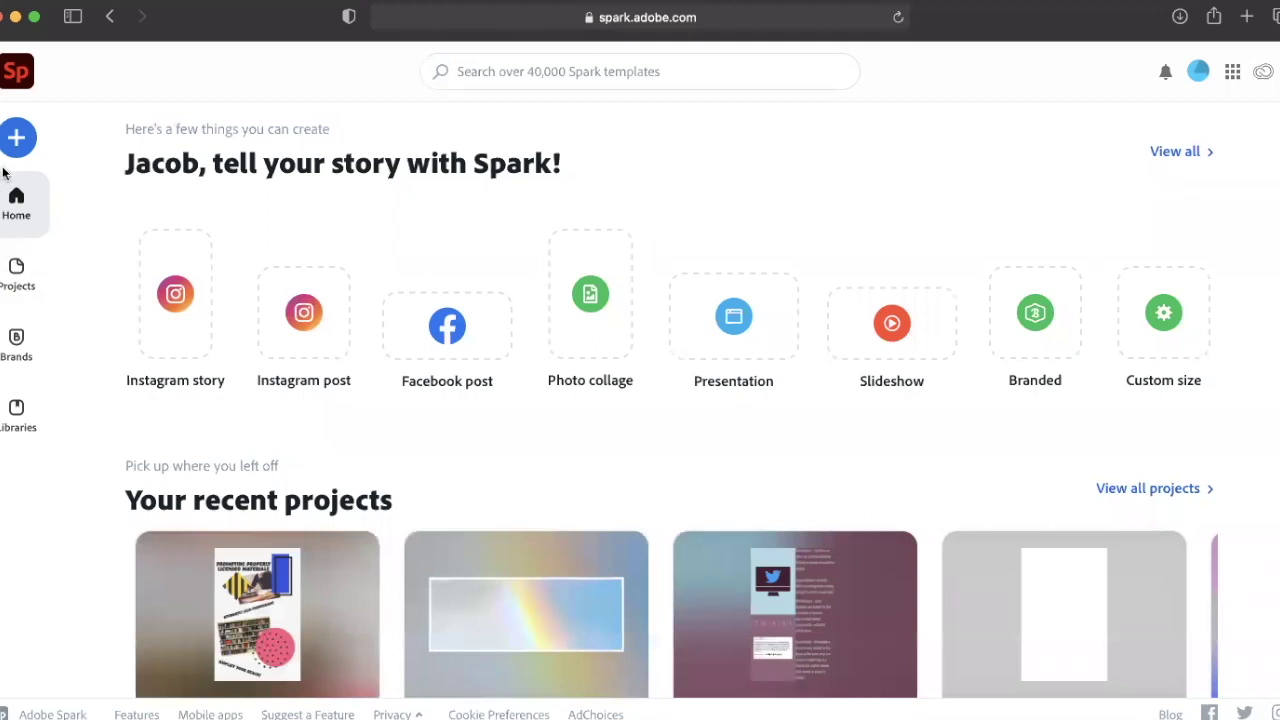
pyautogui.click(12, 140)
pyautogui.click(54, 392)
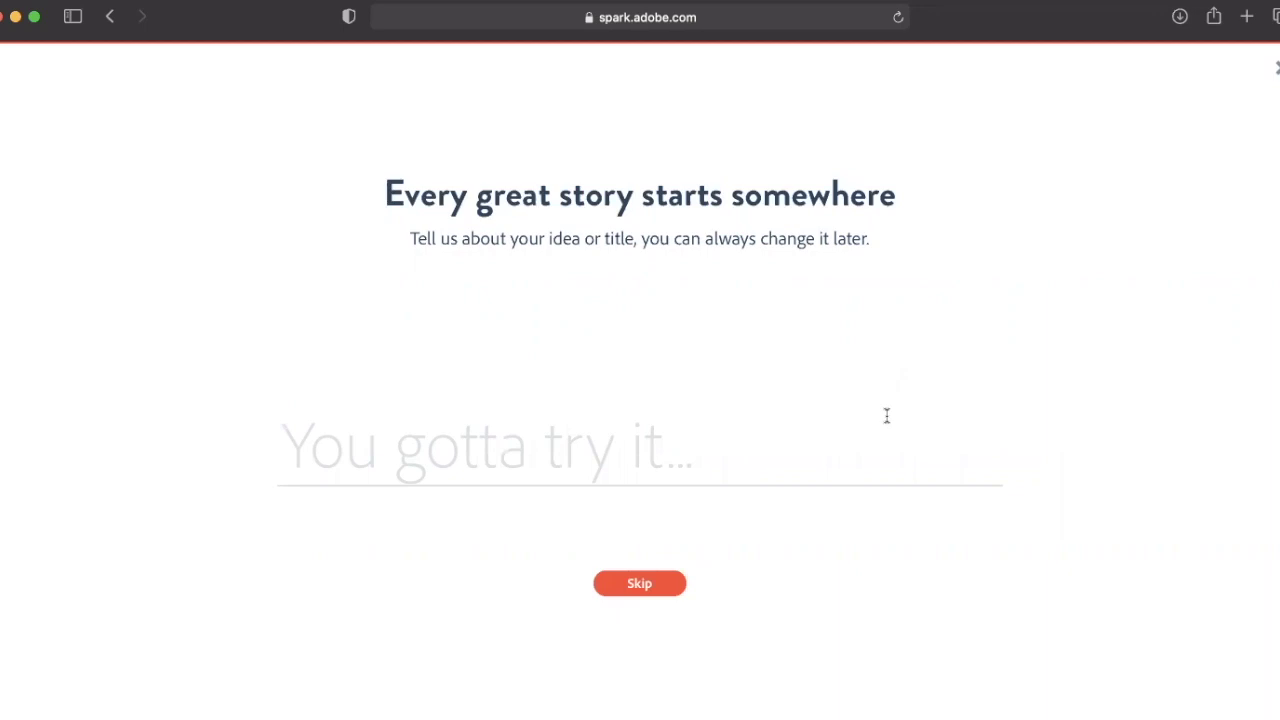
# Title the new video 'Students'.
pyautogui.write('Studnet')
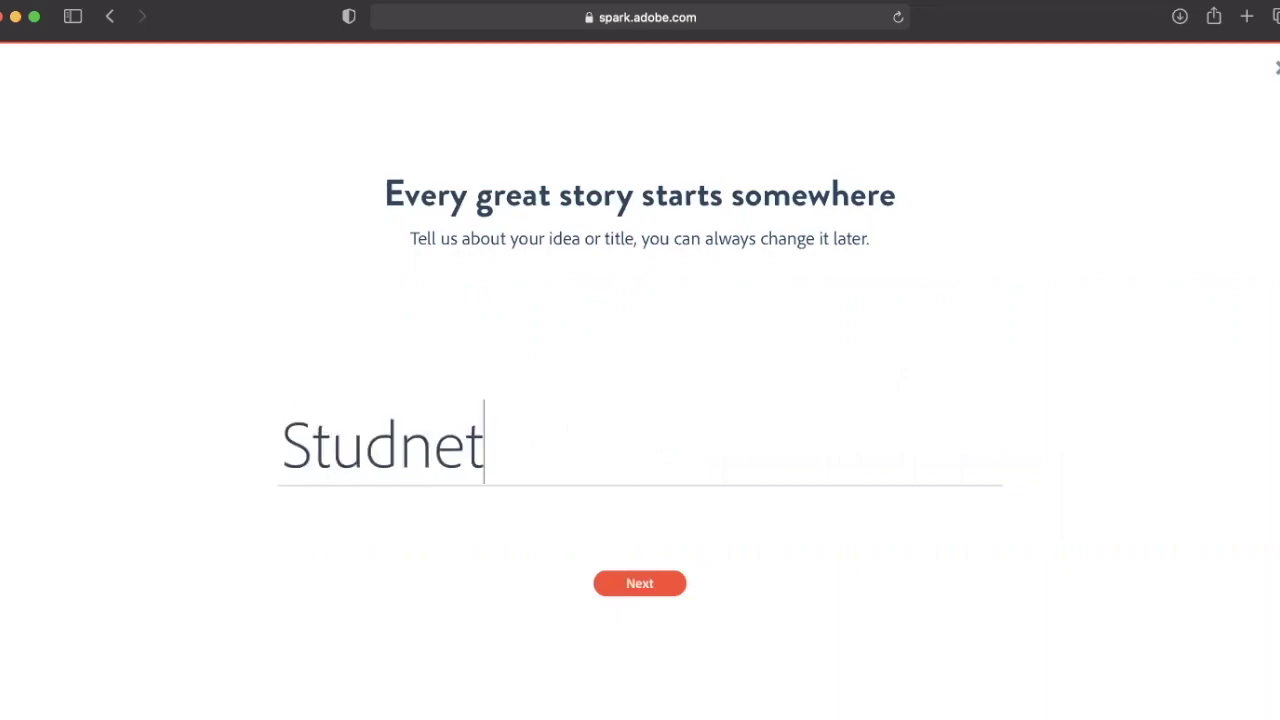
pyautogui.press('BackSpace')
pyautogui.press('BackSpace')
pyautogui.press('BackSpace')
pyautogui.write('ents')
pyautogui.press('Return')
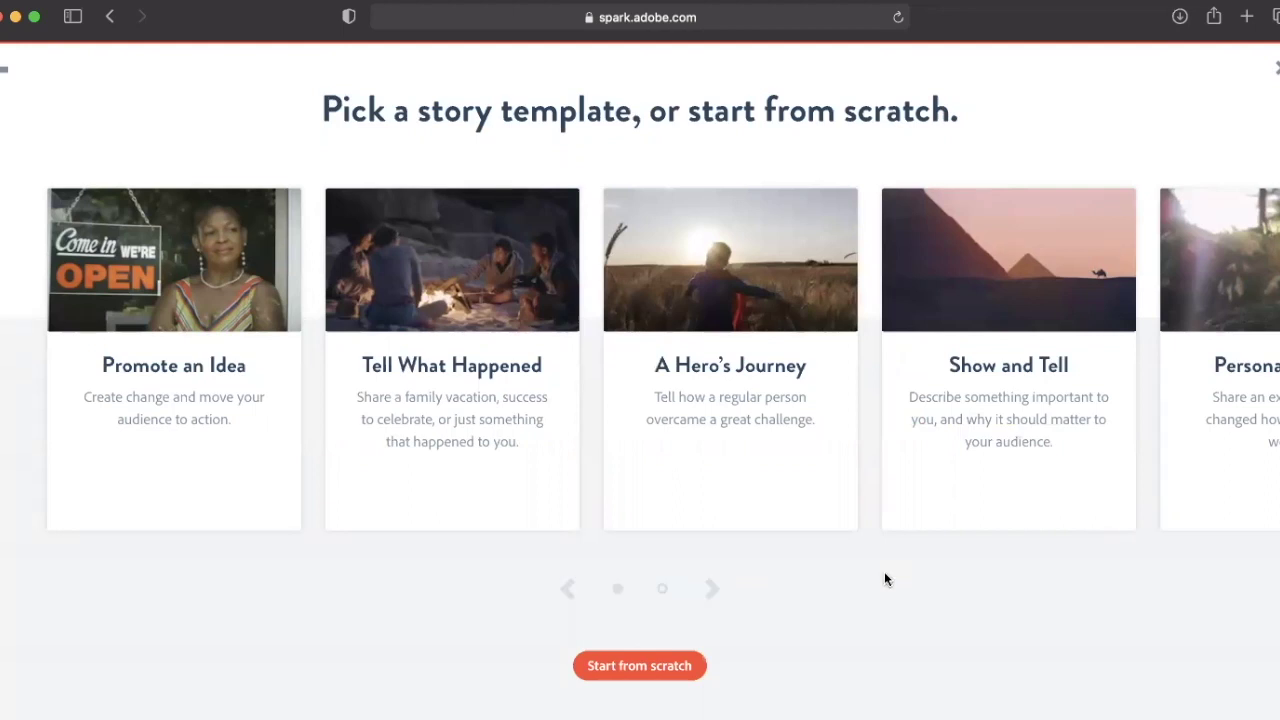
# Page through the story templates and pick Personal Growth.
pyautogui.hscroll(5, 965, 409)
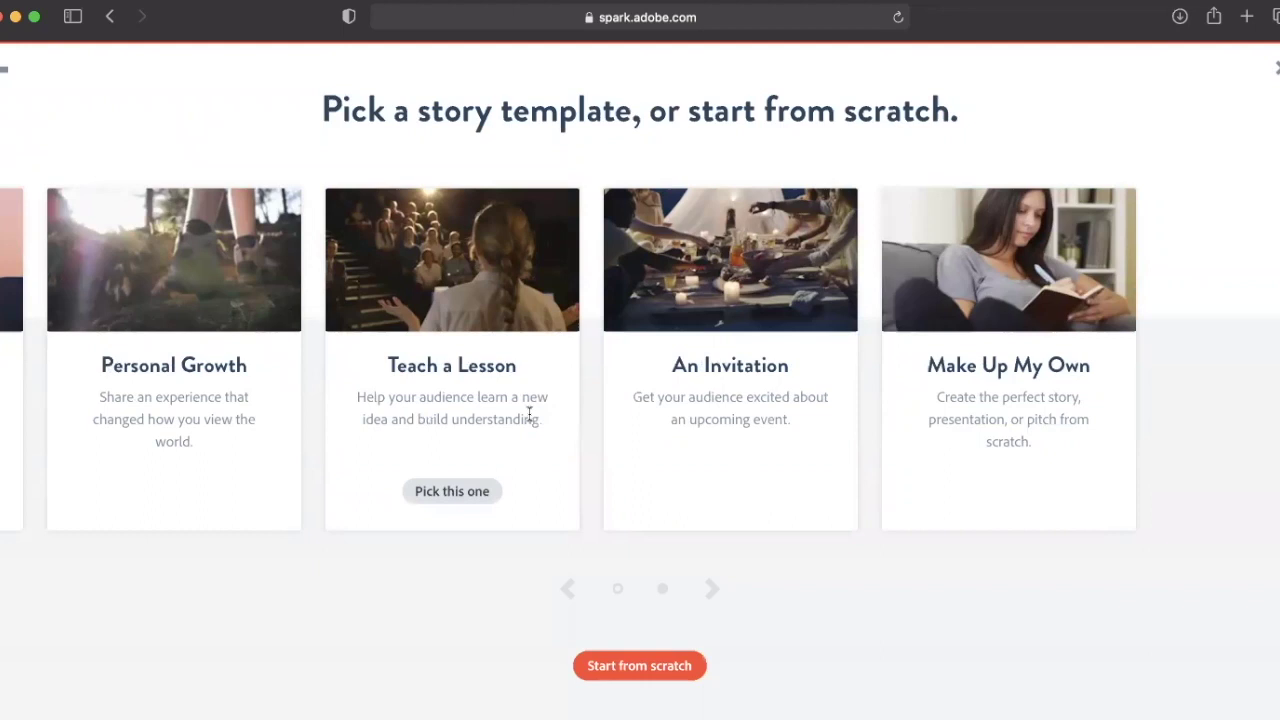
pyautogui.hscroll(-5, 529, 415)
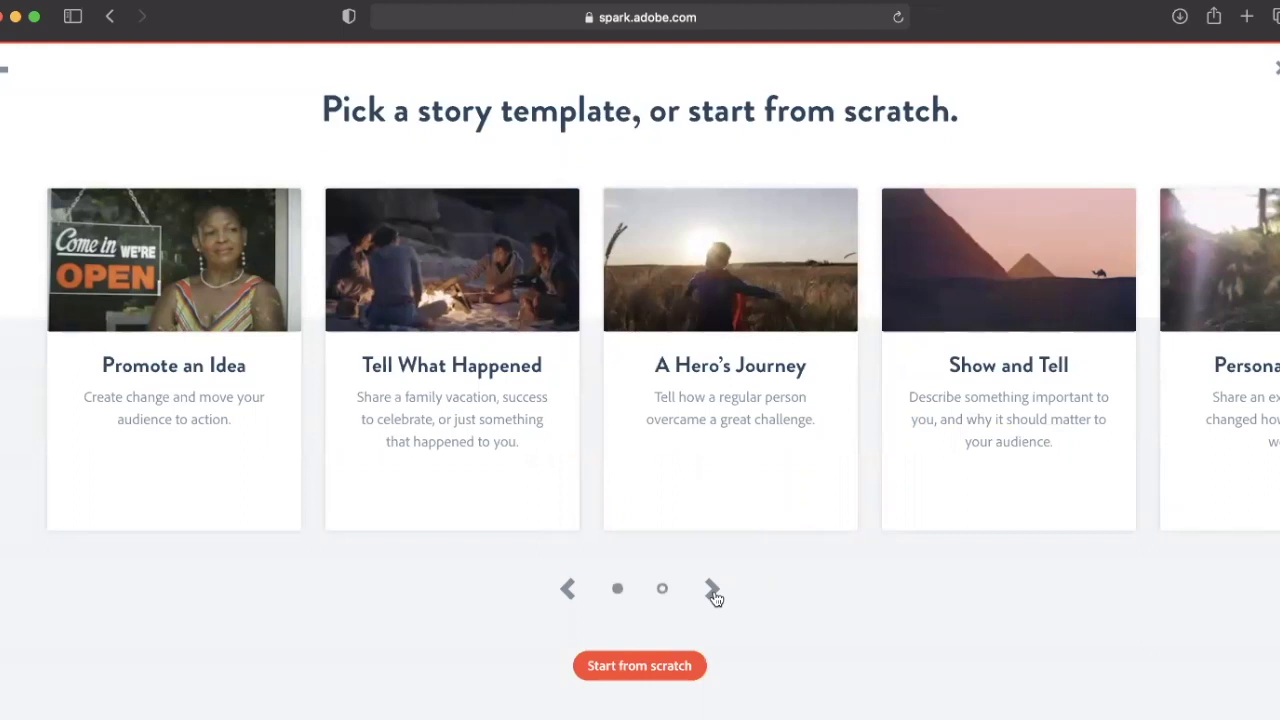
pyautogui.click(713, 592)
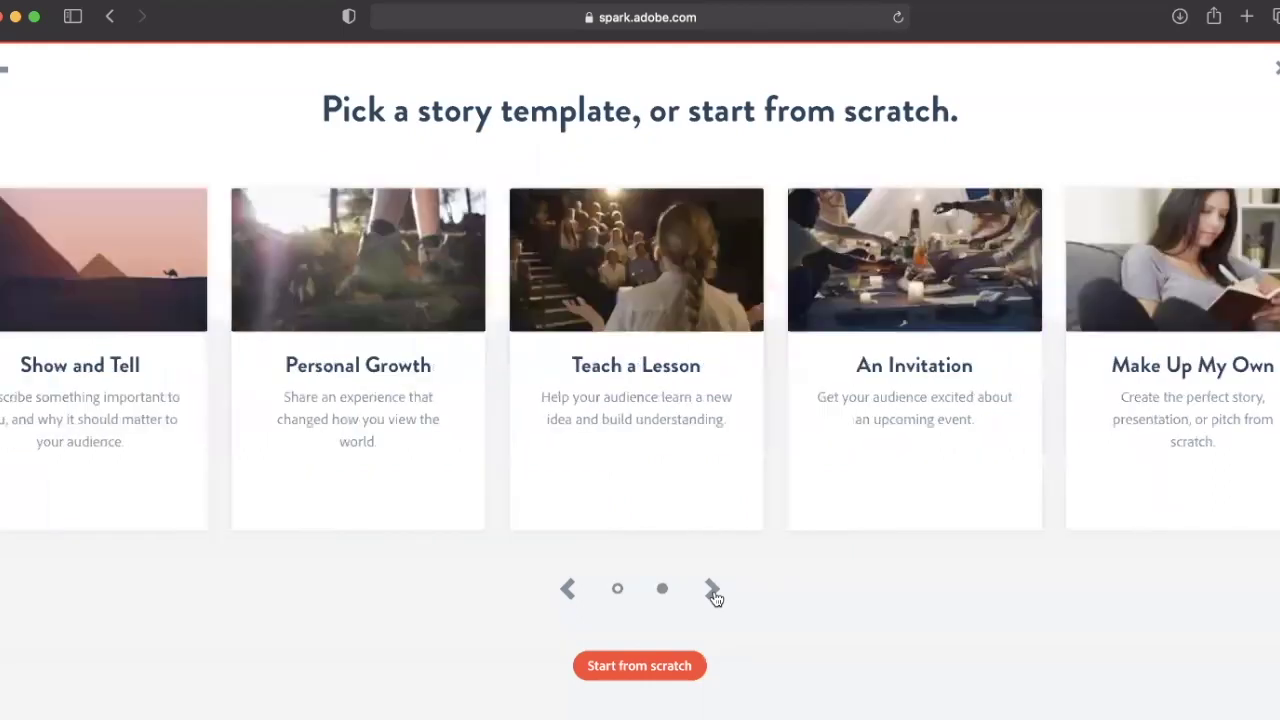
pyautogui.moveTo(237, 484)
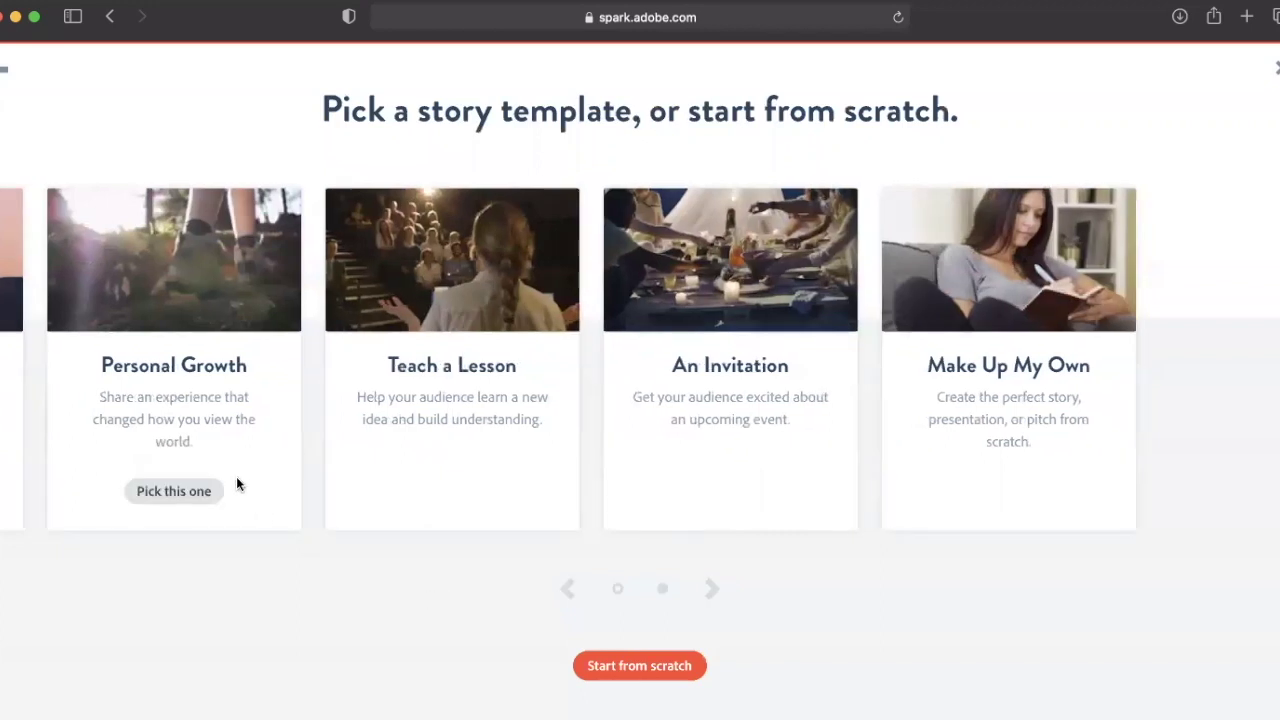
pyautogui.click(188, 495)
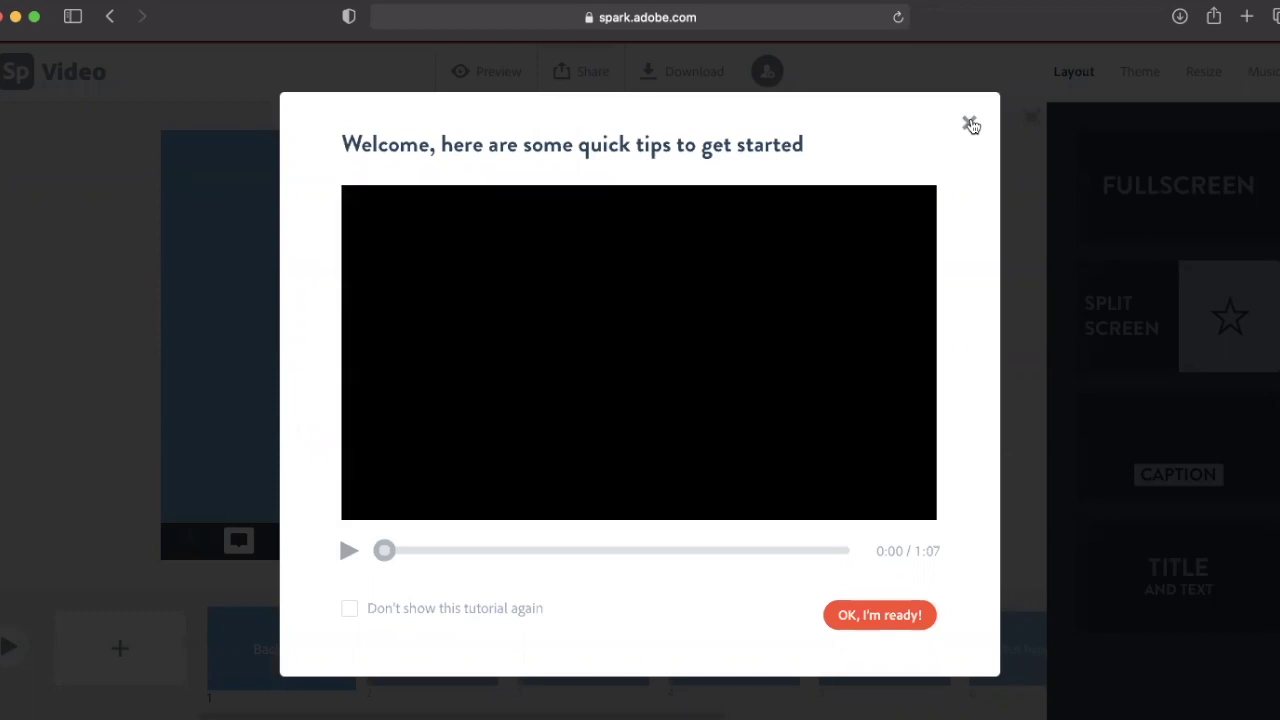
# Close the welcome tips to reveal the Personal Growth storyboard with Backdrop, Challenge and Struggle slides.
pyautogui.click(970, 125)
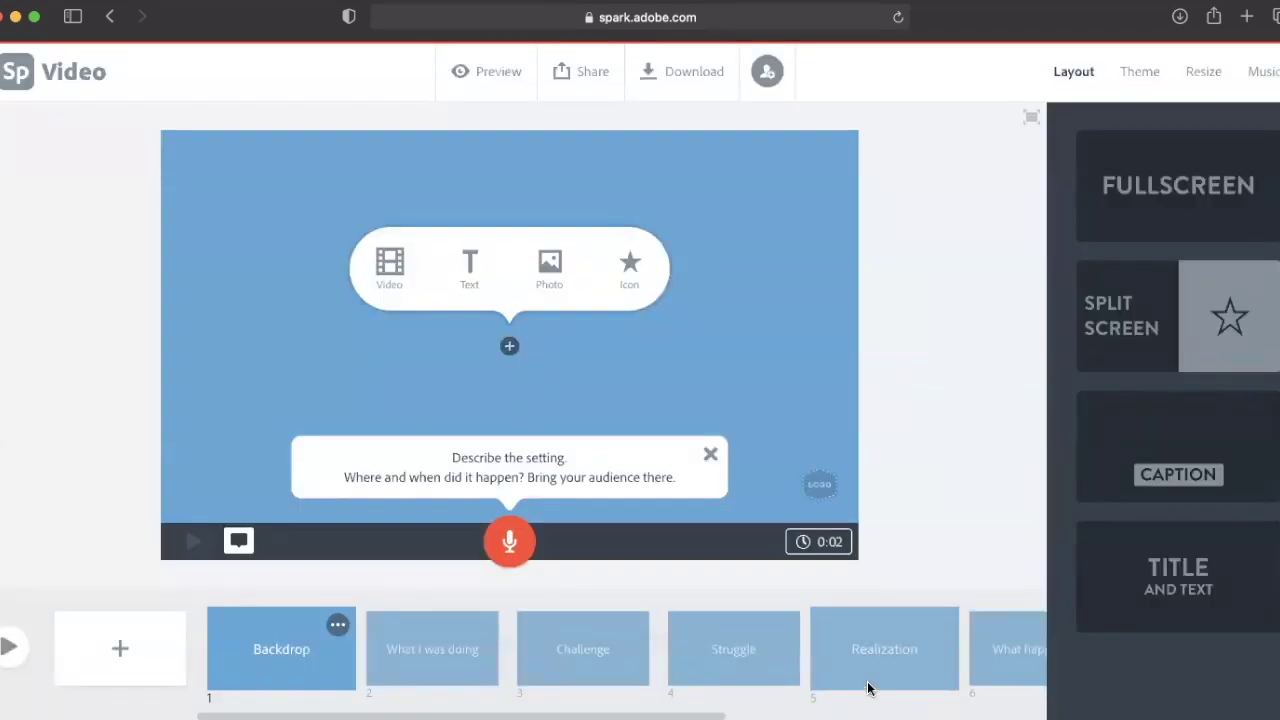
pyautogui.hscroll(5, 869, 686)
pyautogui.hscroll(5, 869, 688)
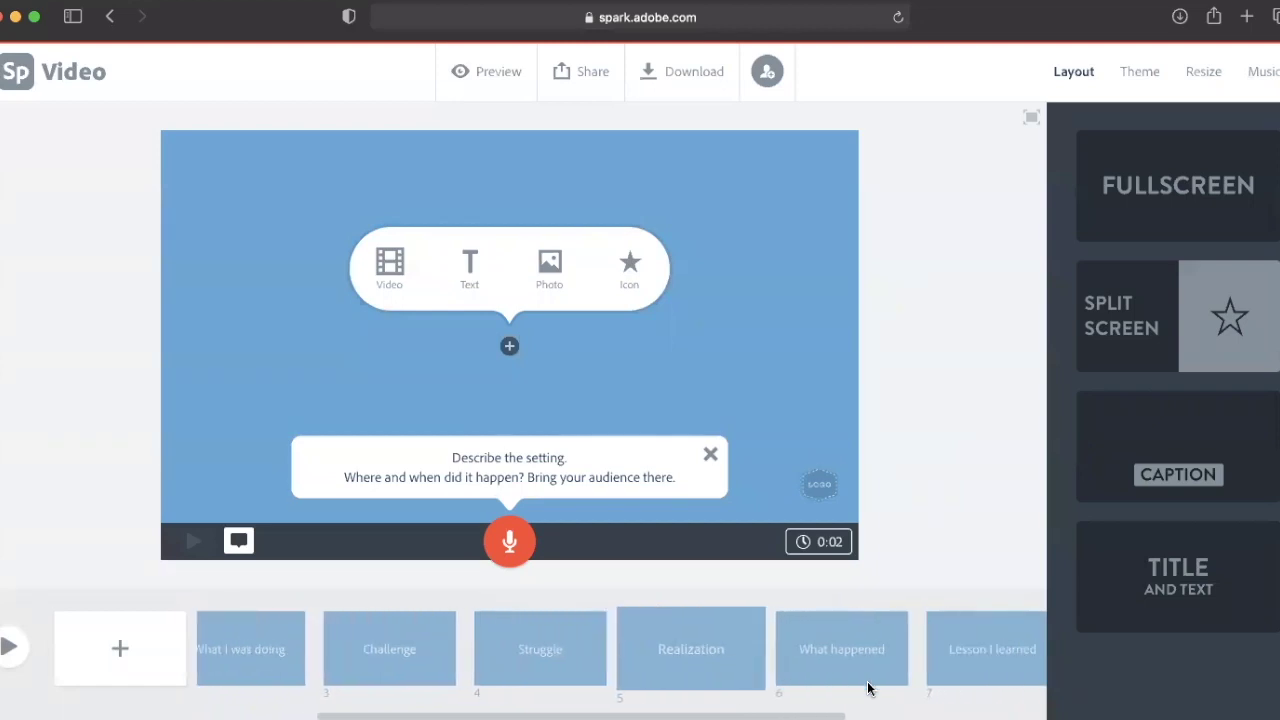
pyautogui.hscroll(5, 868, 688)
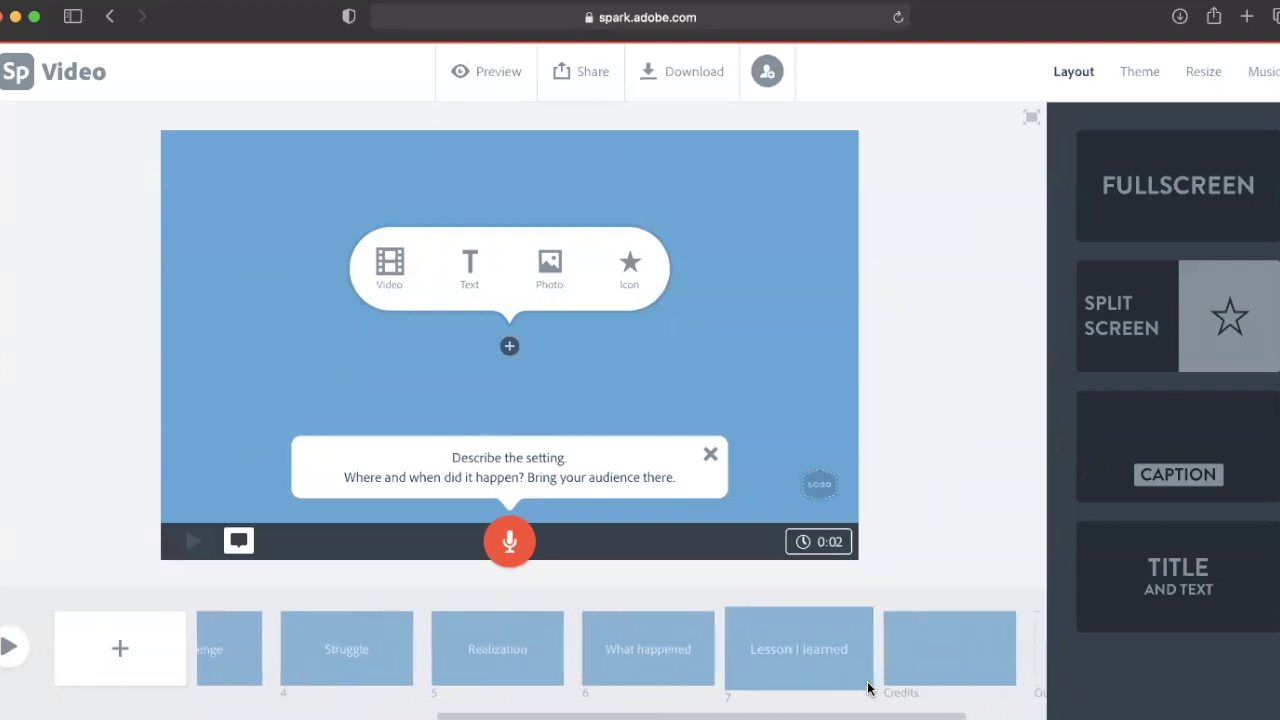
pyautogui.hscroll(1, 868, 688)
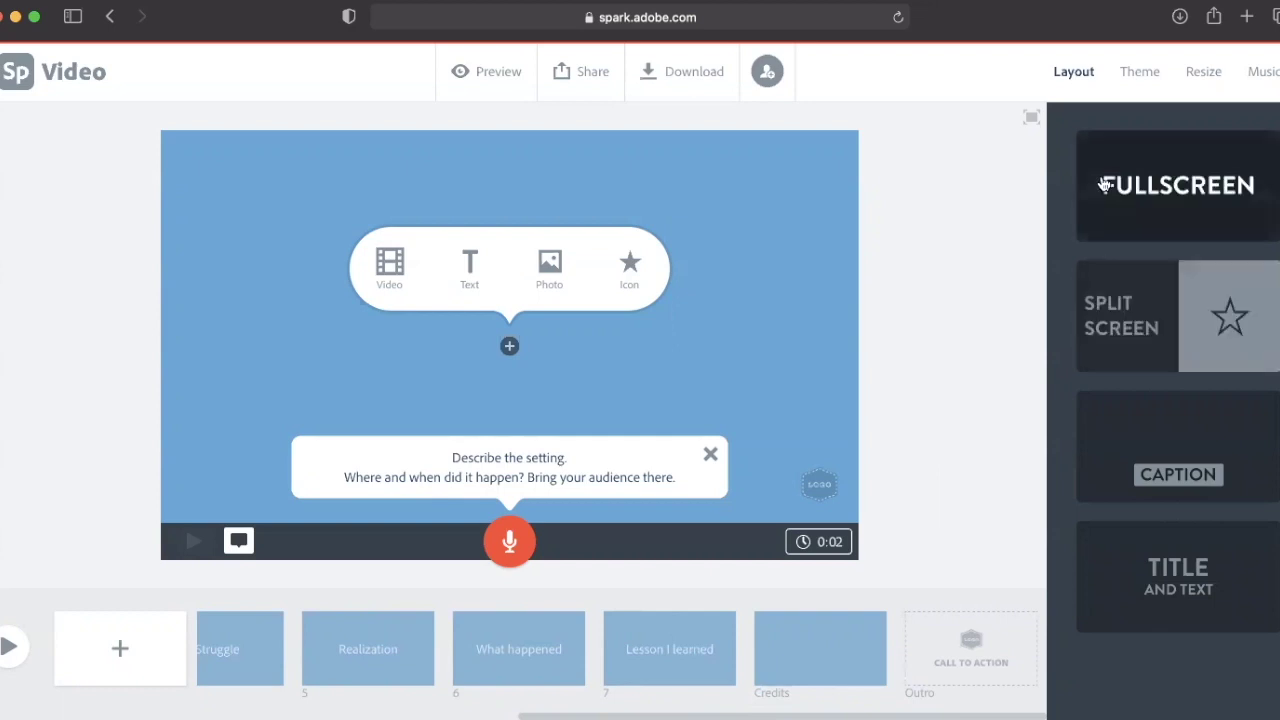
# Review the Theme and Resize options, then list the Music tracks with Sweet Arrival selected.
pyautogui.click(1137, 89)
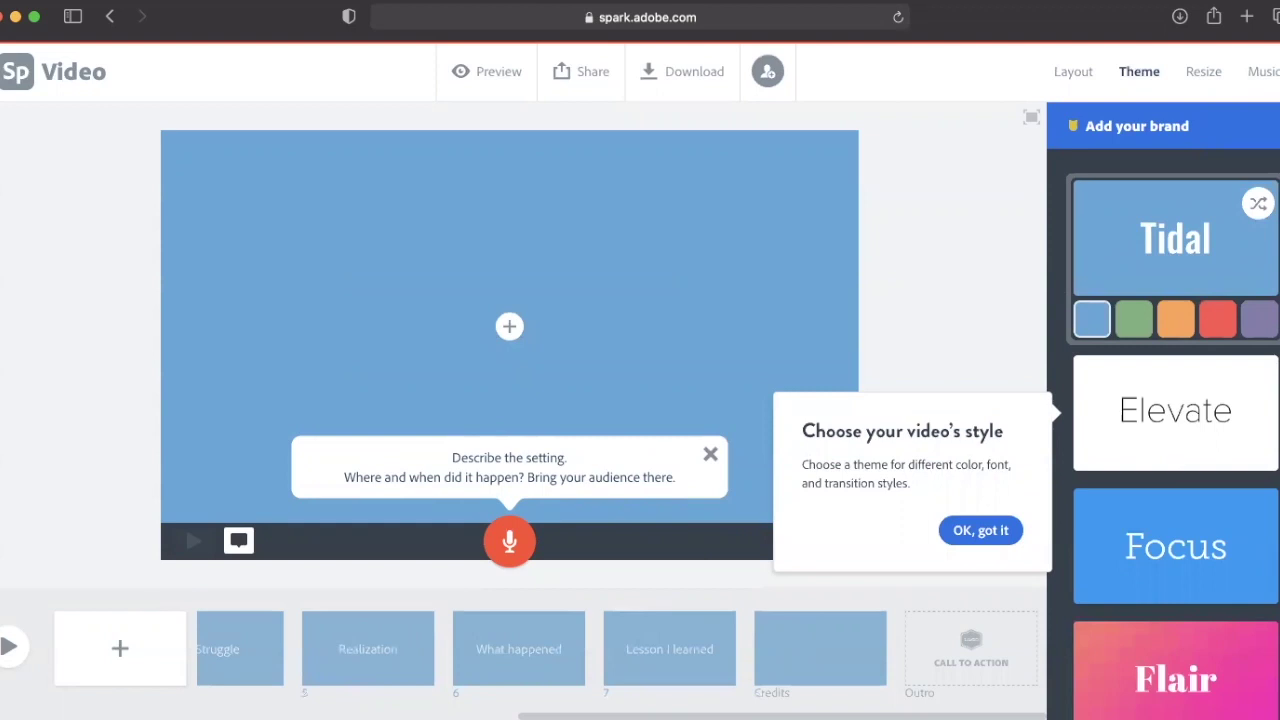
pyautogui.click(980, 530)
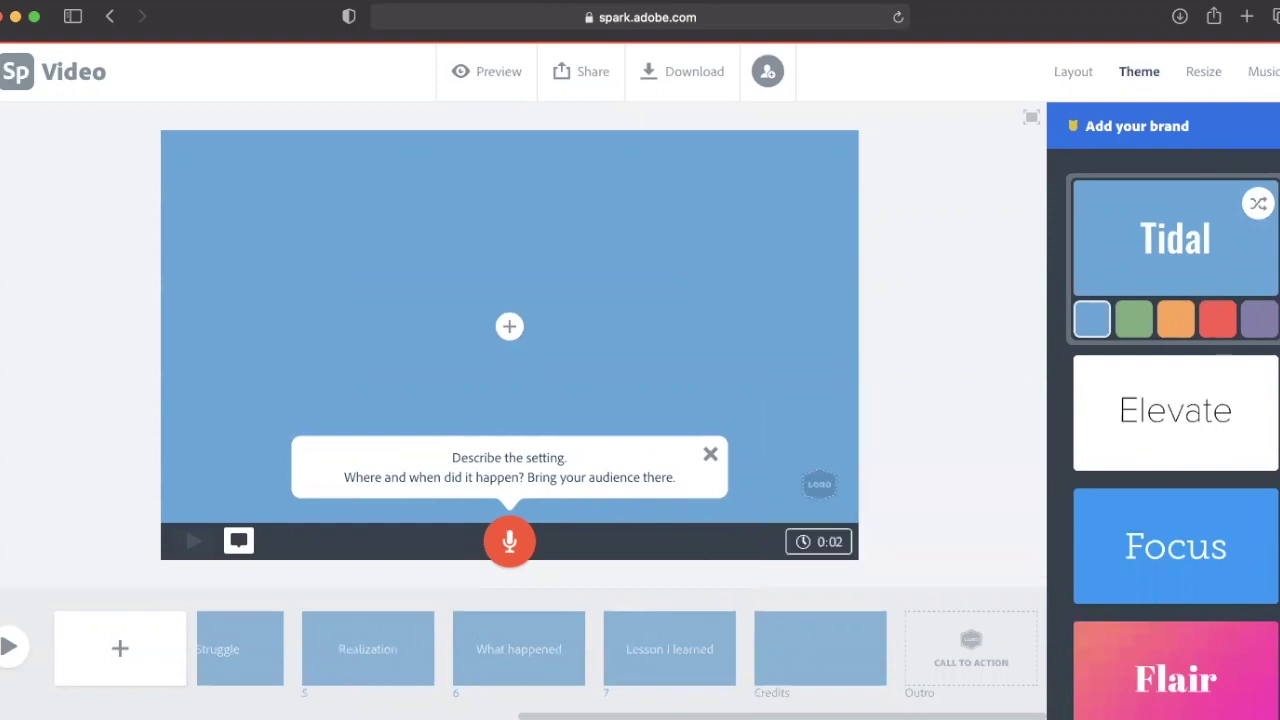
pyautogui.click(1210, 76)
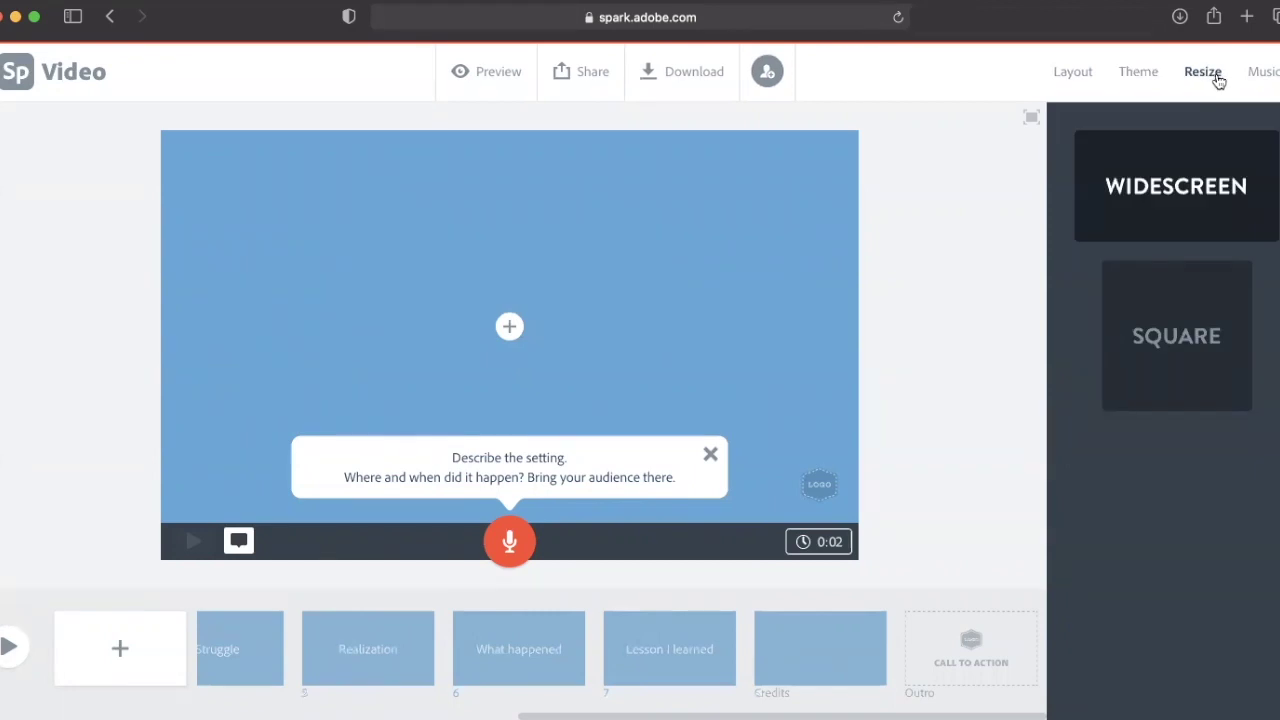
pyautogui.click(1259, 78)
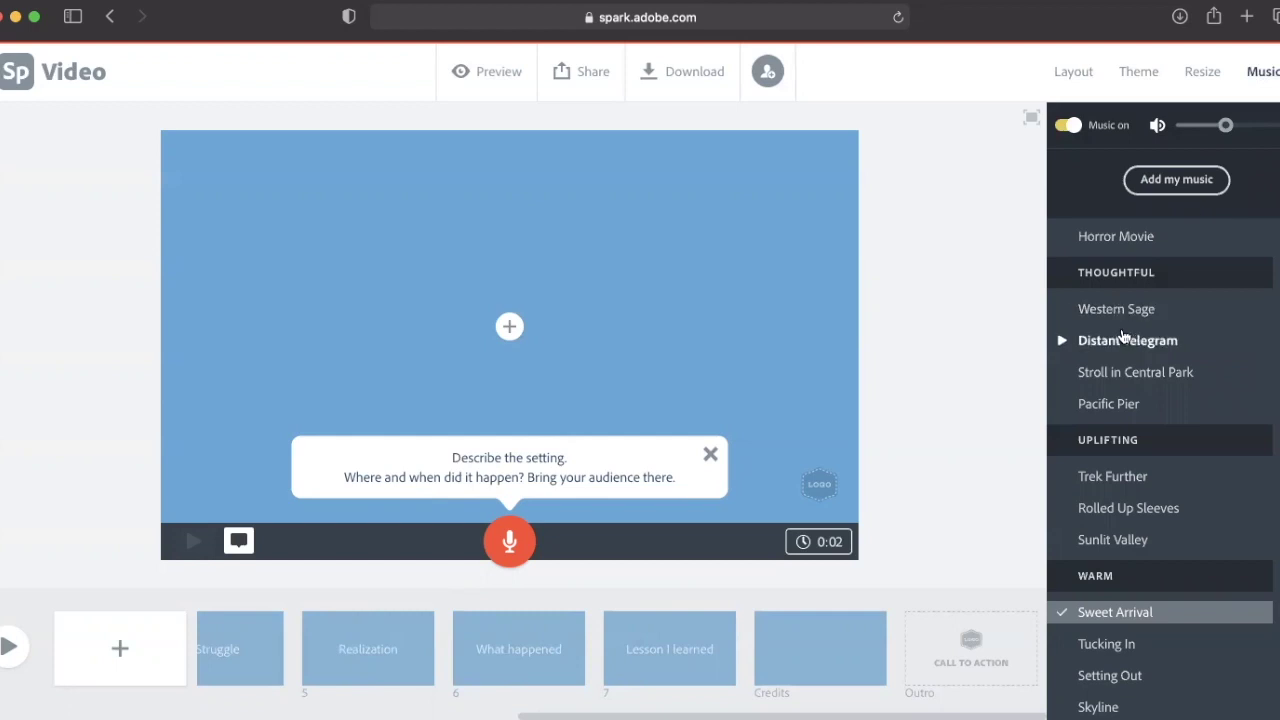
# Scroll the music list, then go home, where the Students video now leads recent projects.
pyautogui.scroll(5, 1122, 336)
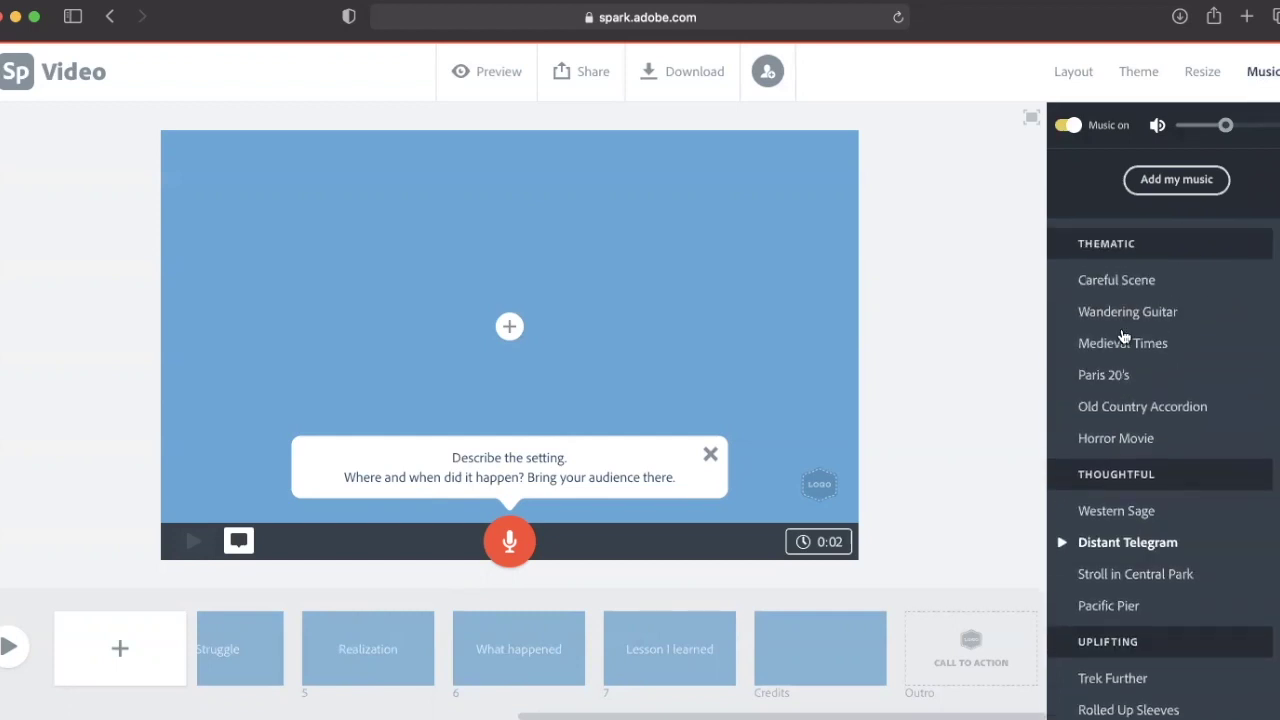
pyautogui.scroll(7, 1122, 336)
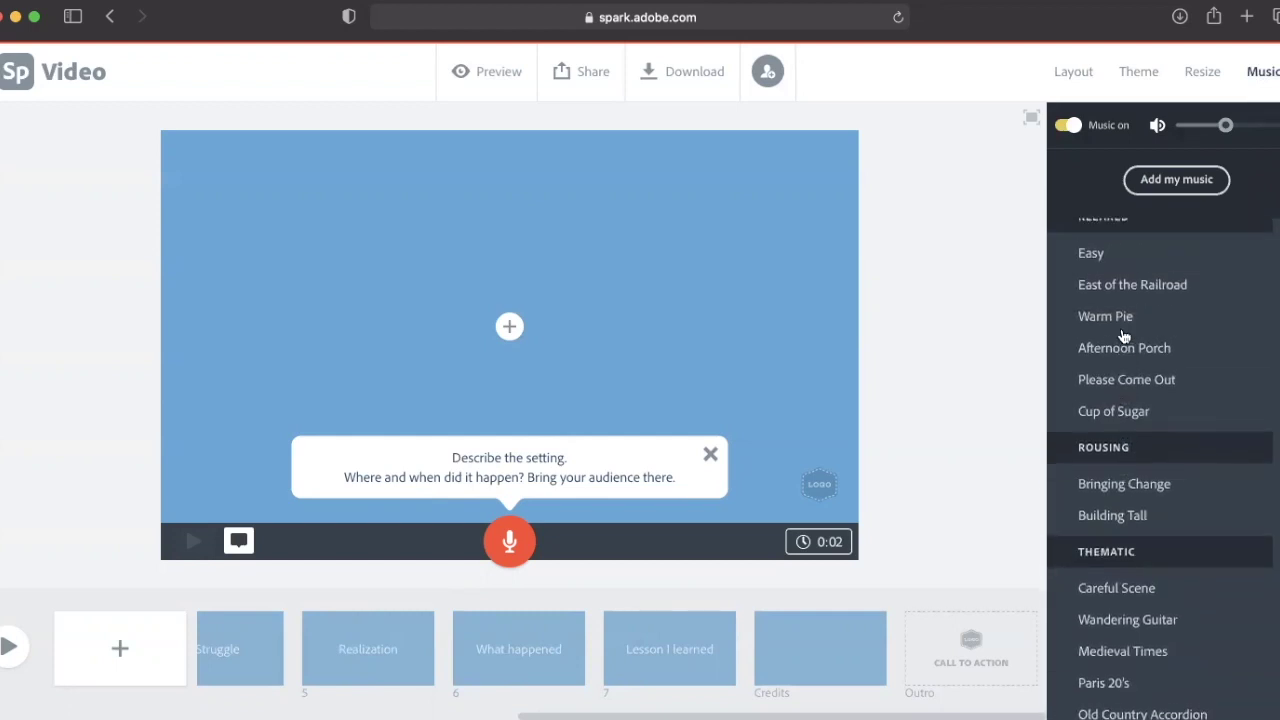
pyautogui.scroll(6, 1122, 333)
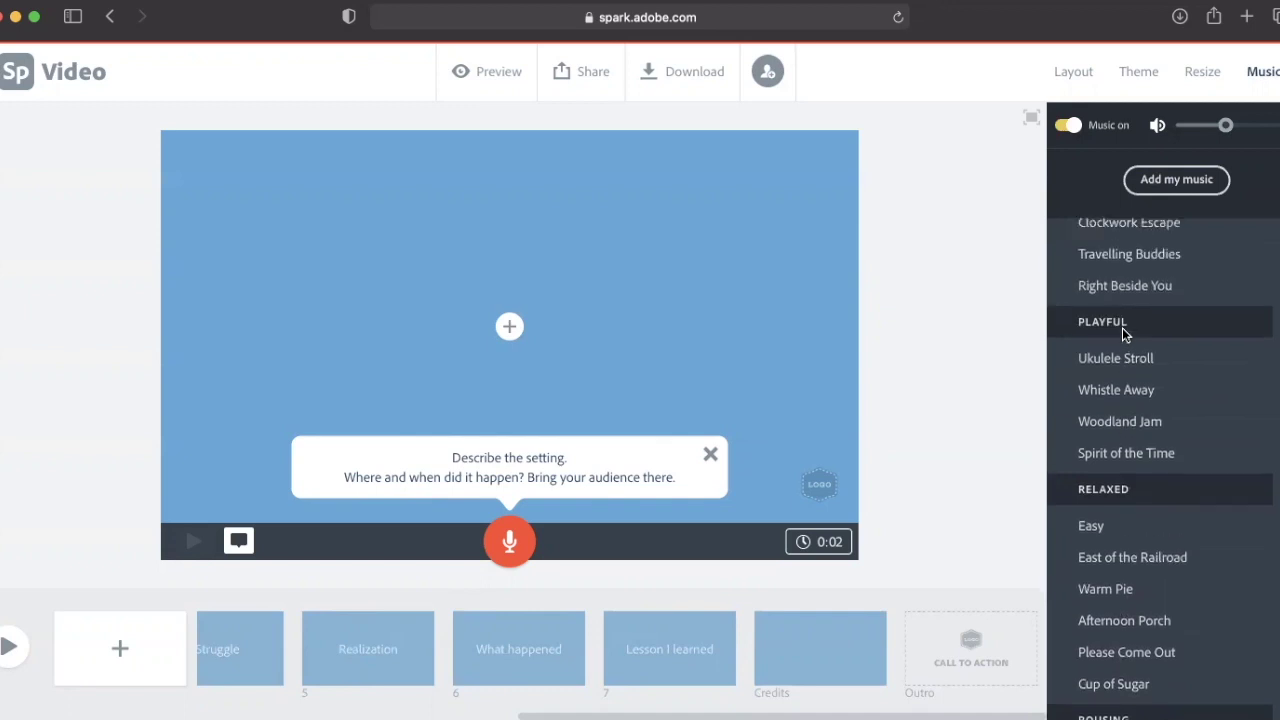
pyautogui.scroll(1, 1122, 333)
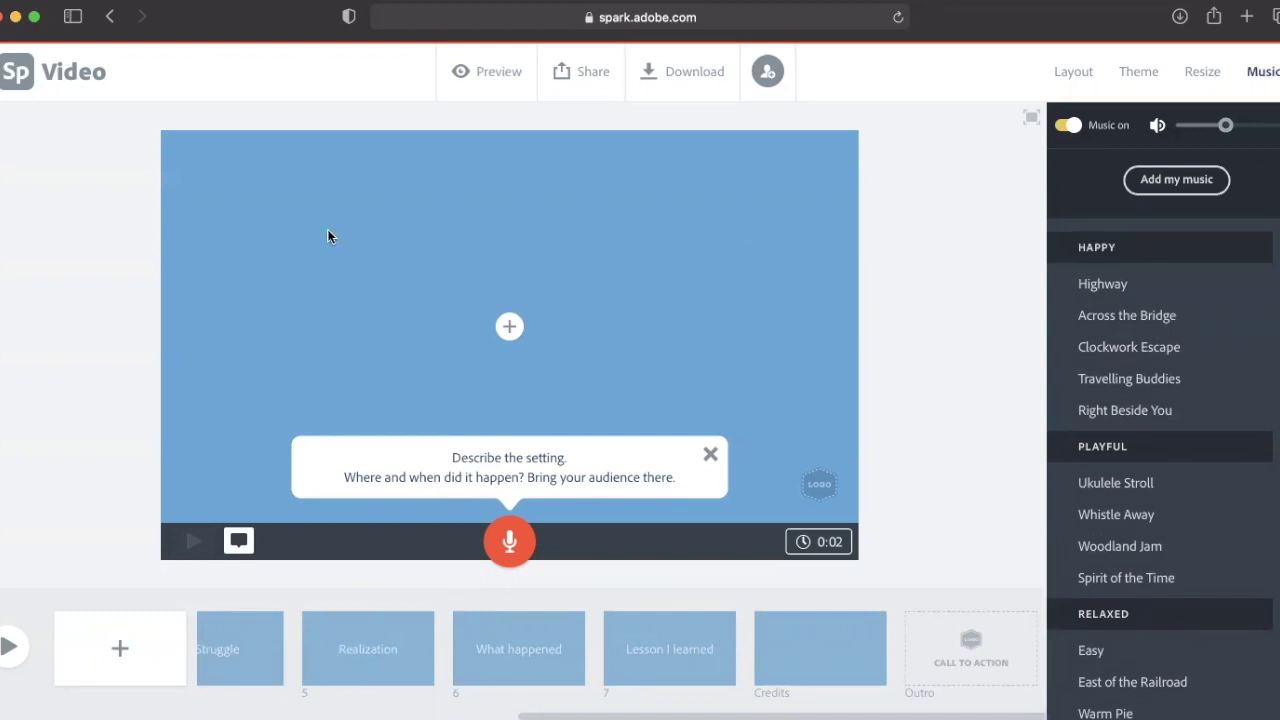
pyautogui.click(17, 73)
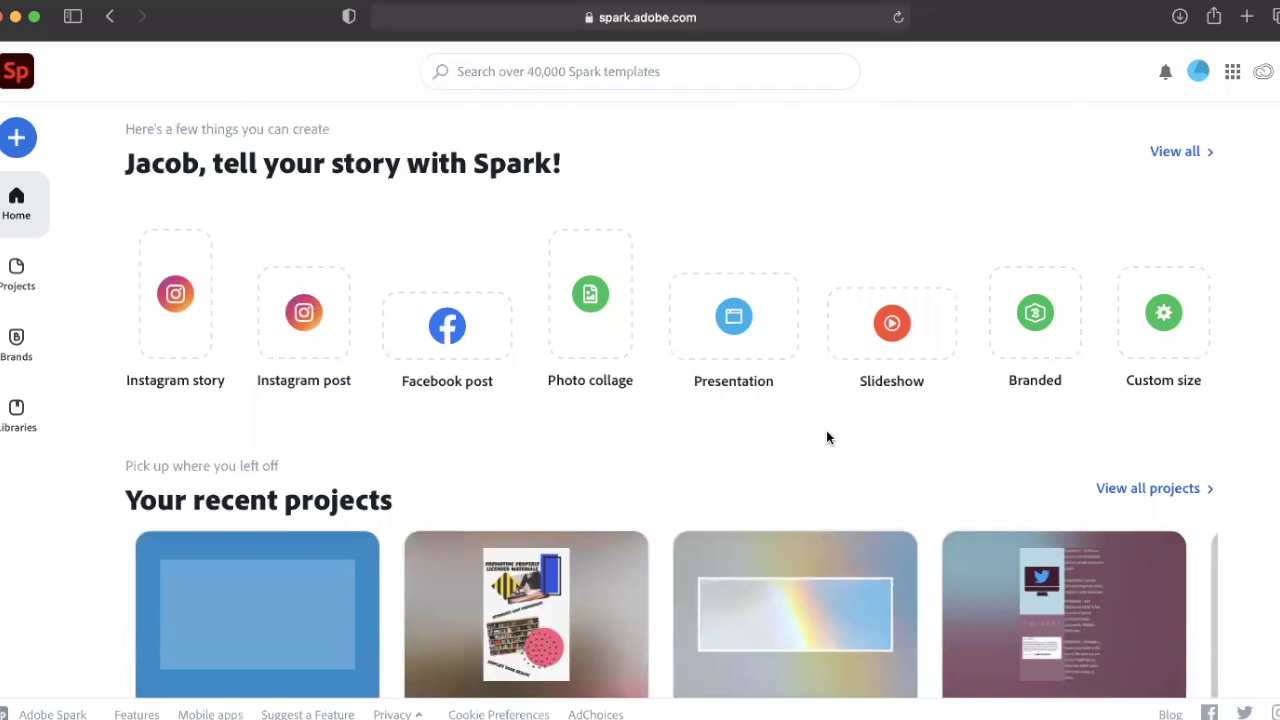
pyautogui.scroll(-1, 826, 437)
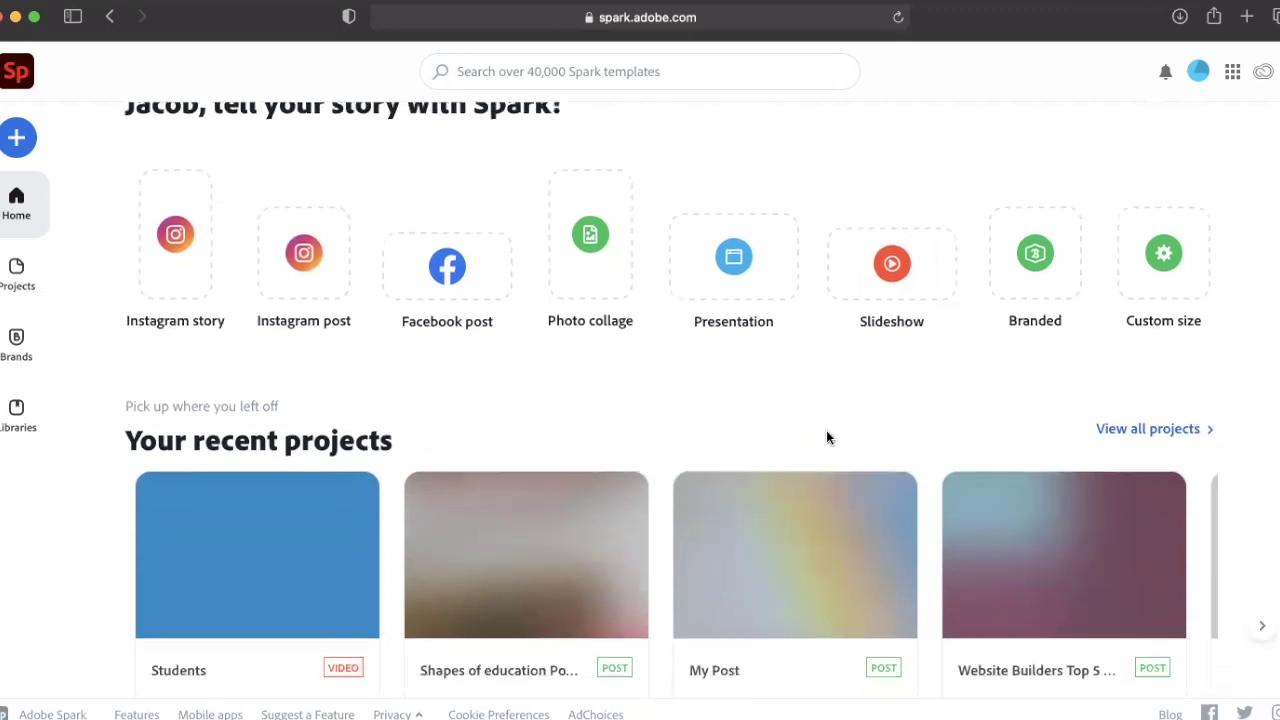
pyautogui.scroll(1, 826, 437)
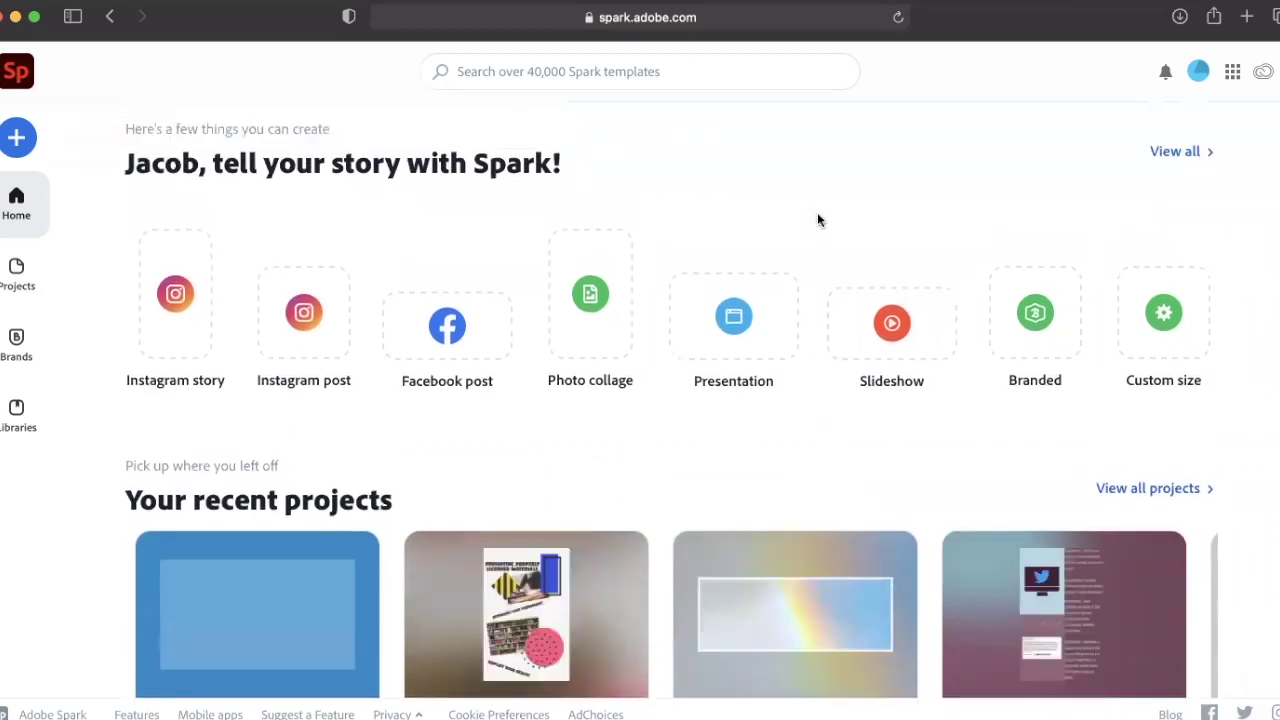